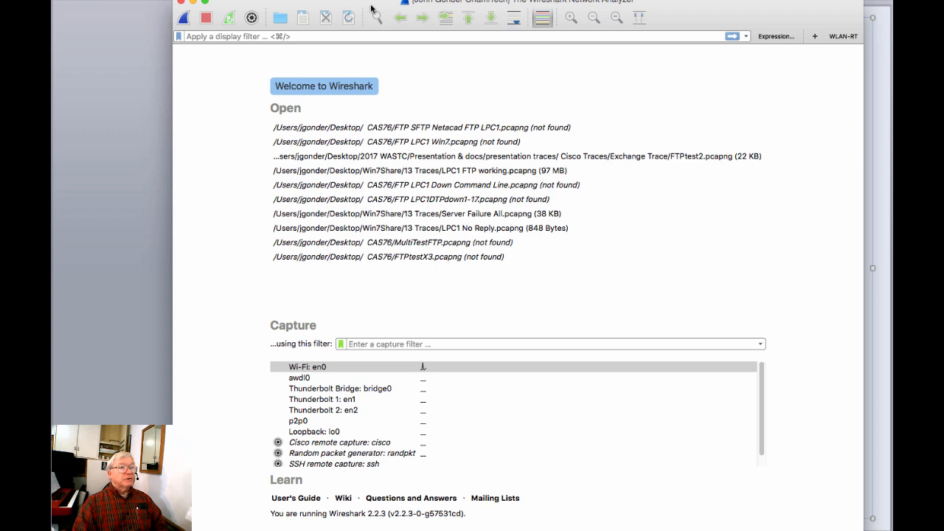
Step: Start a packet capture on the Wi-Fi: en0 interface and load qwerty.com in the web browser
{"action": "left_click_drag", "start_coordinate": [367, 8], "coordinate": [399, 9]}
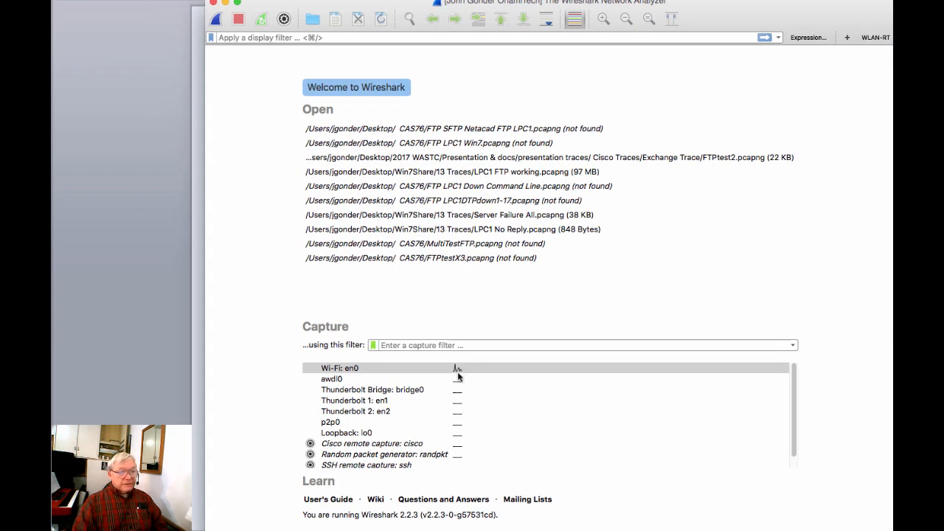
{"action": "double_click", "coordinate": [357, 370]}
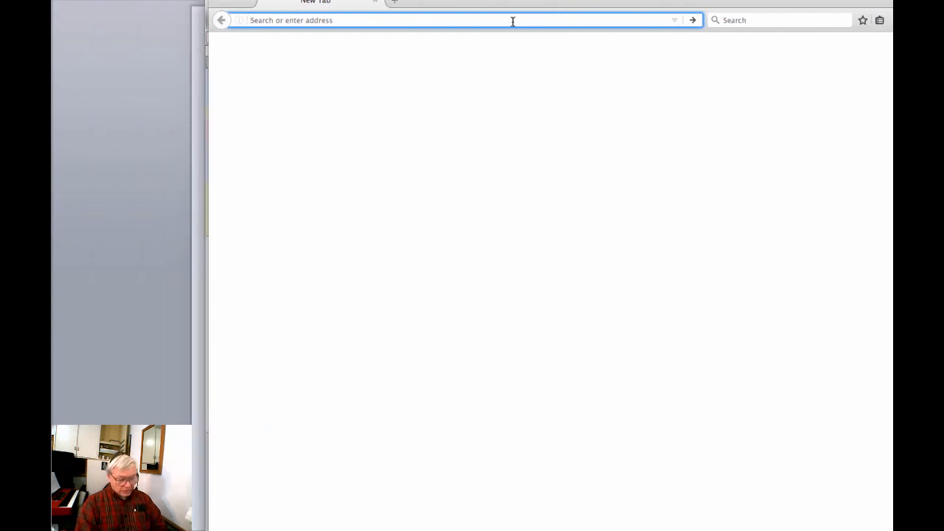
{"action": "type", "text": "qwerty.com/"}
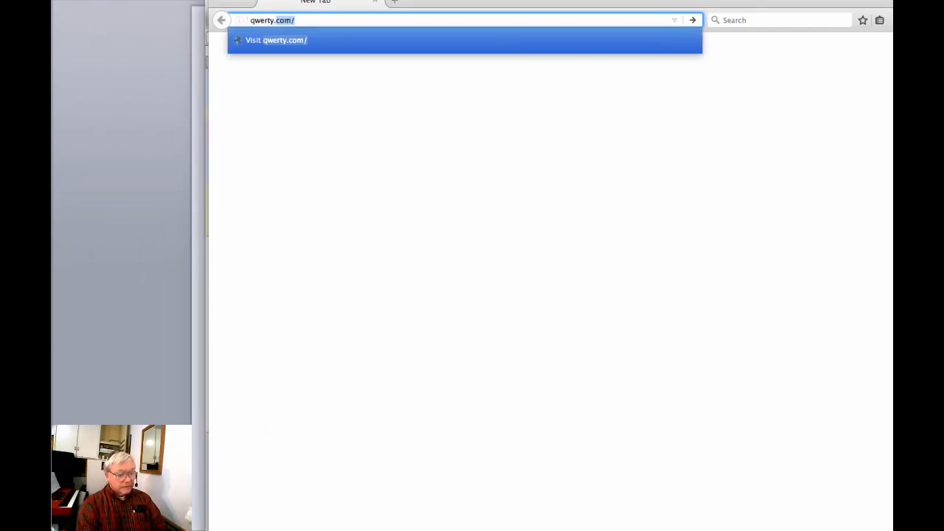
{"action": "key", "text": "Return"}
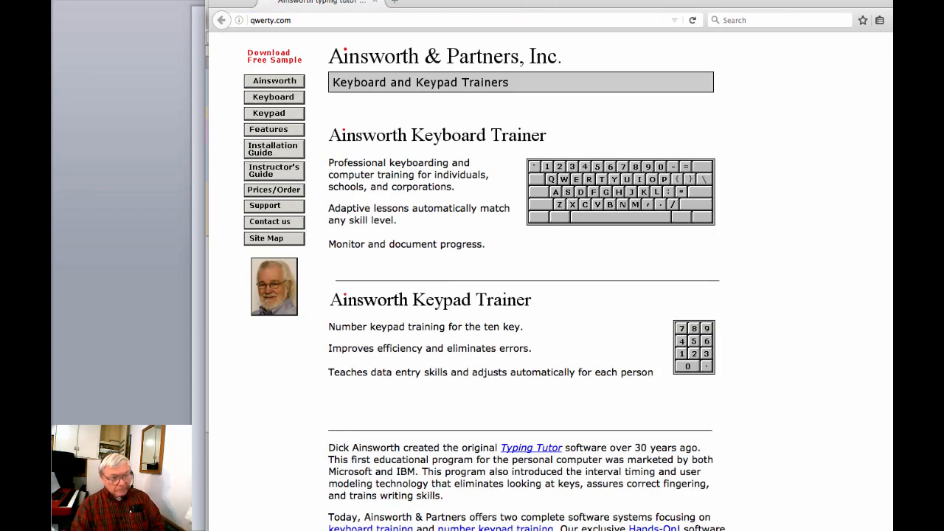
Step: Switch to the terminal, ping apple.com, and stop the ping after several requests
{"action": "key", "text": "super+Tab"}
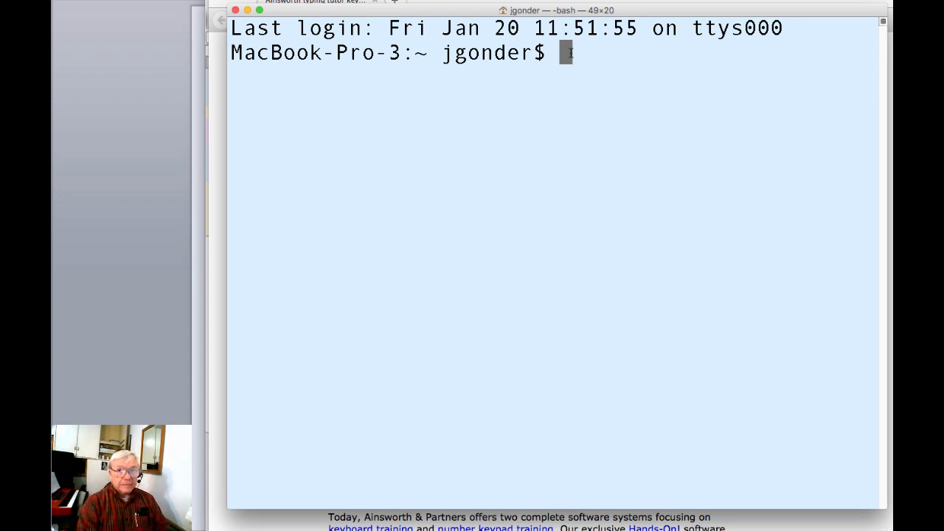
{"action": "type", "text": "ping "}
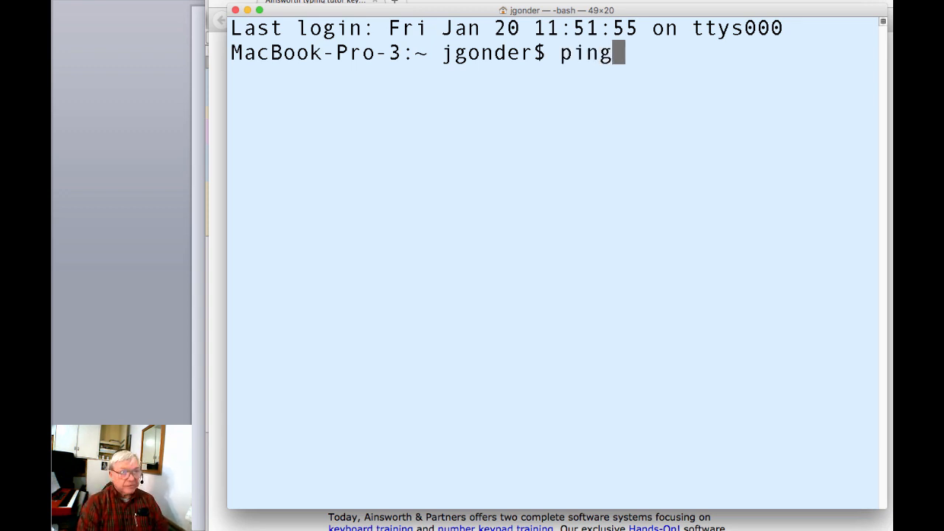
{"action": "type", "text": "apple.com"}
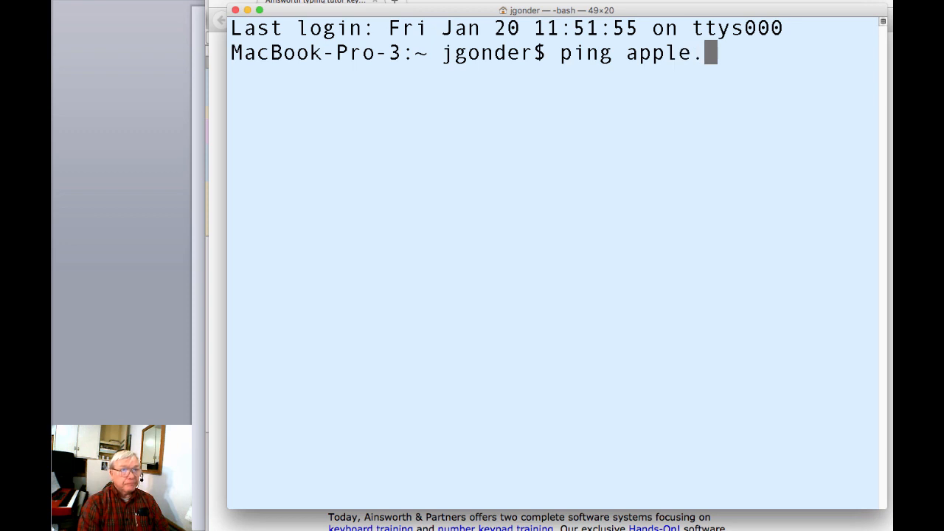
{"action": "key", "text": "Return"}
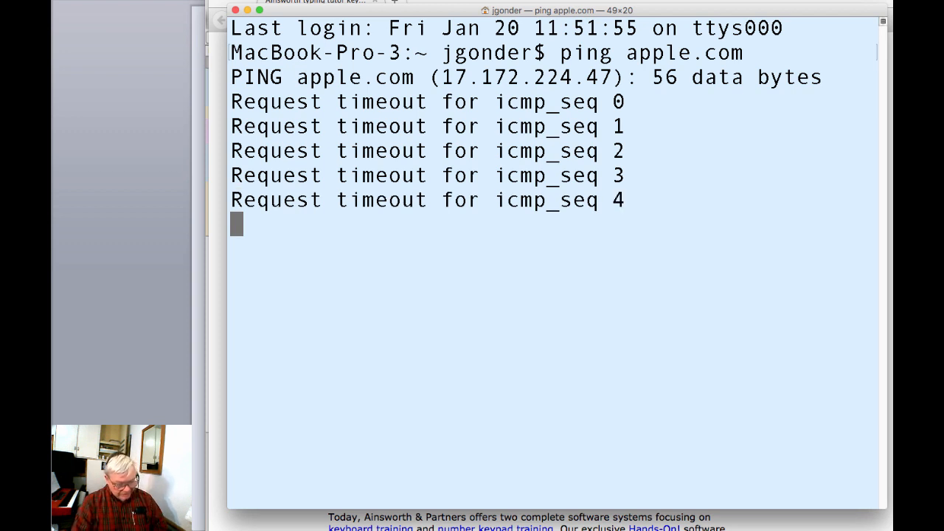
{"action": "key", "text": "ctrl+z"}
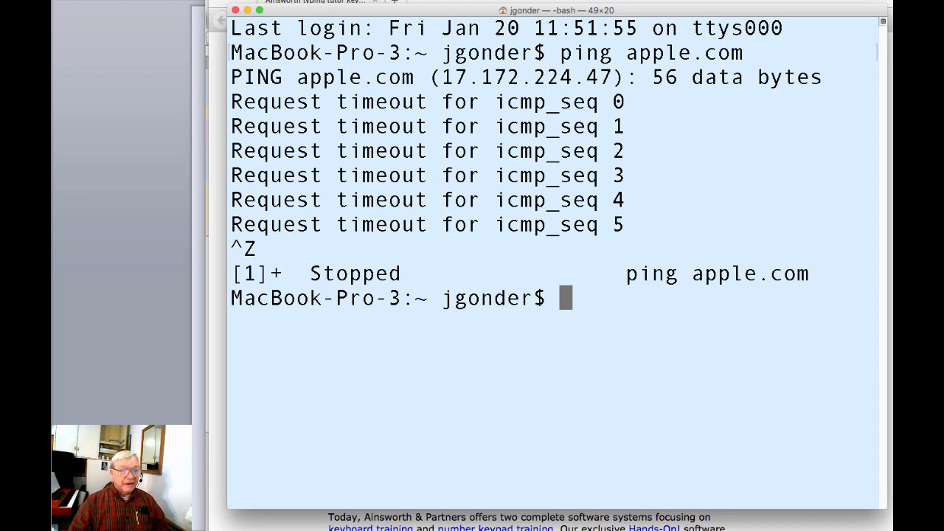
Step: Run a traceroute to apple.com and stop it after about a dozen hops
{"action": "type", "text": "trac"}
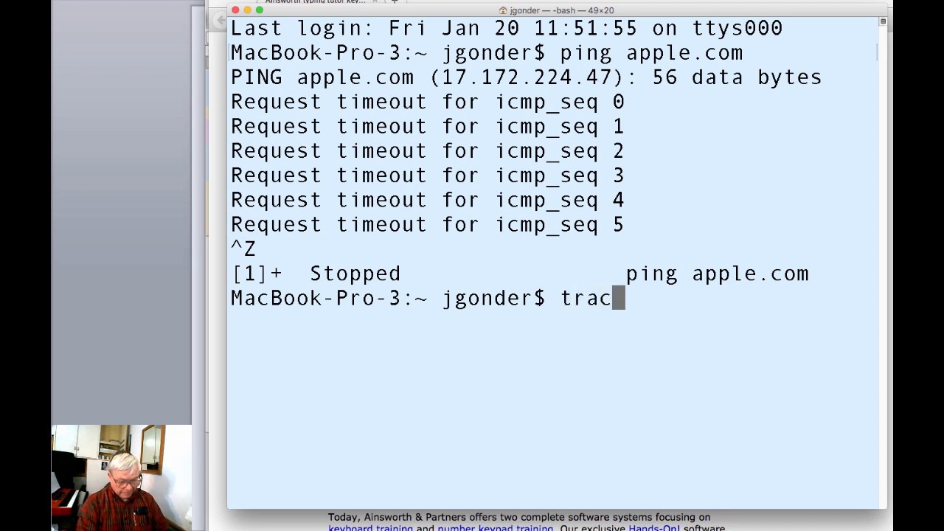
{"action": "type", "text": "eroute apple"}
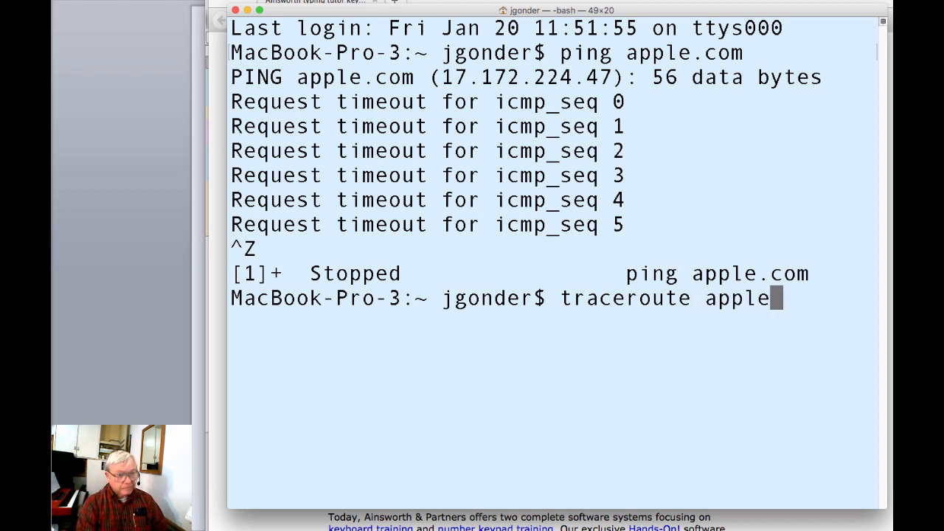
{"action": "type", "text": ".com"}
{"action": "key", "text": "Return"}
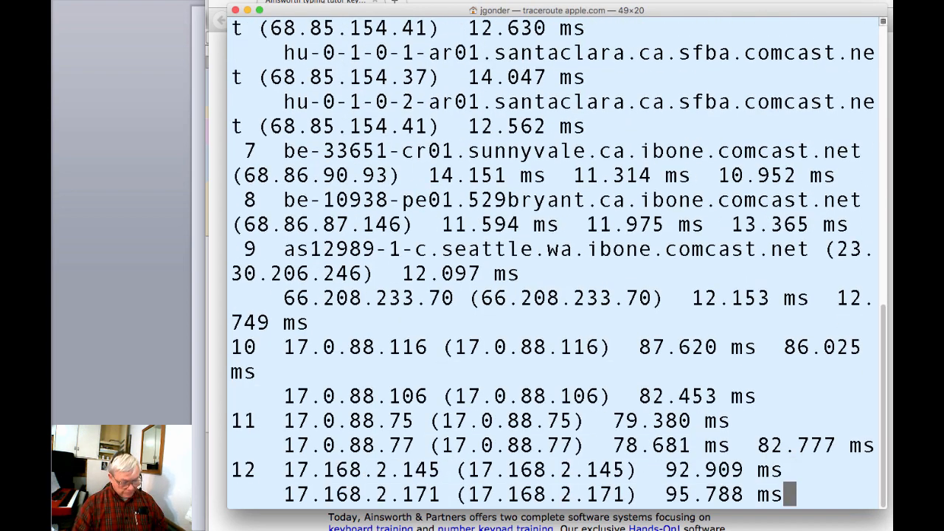
{"action": "key", "text": "ctrl+z"}
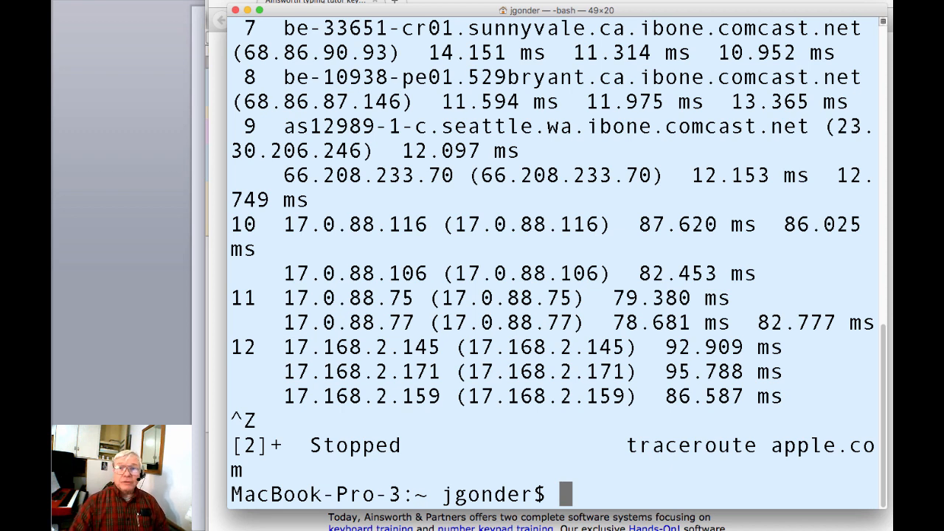
Step: Switch back to Wireshark and stop the running Wi-Fi capture
{"action": "key", "text": "super+Tab"}
{"action": "key", "text": "super+Tab"}
{"action": "key", "text": "super+Tab"}
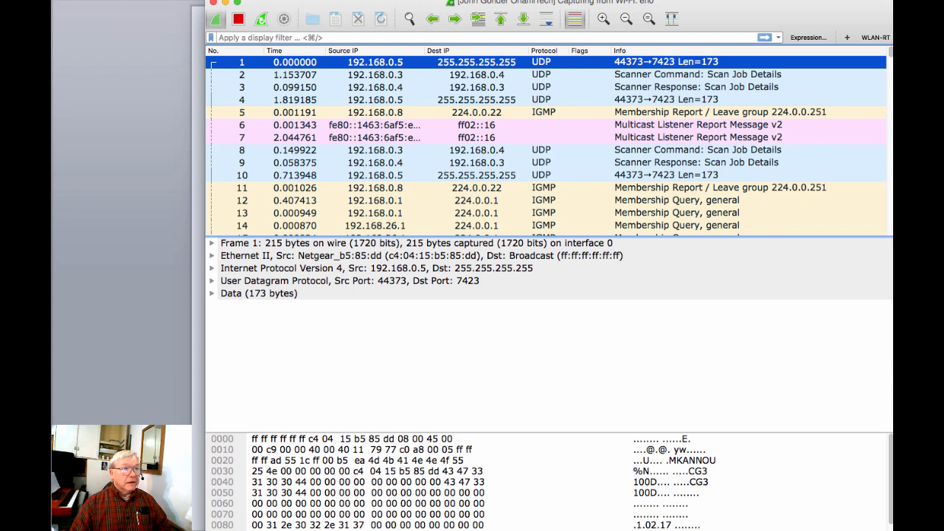
{"action": "left_click", "coordinate": [238, 20]}
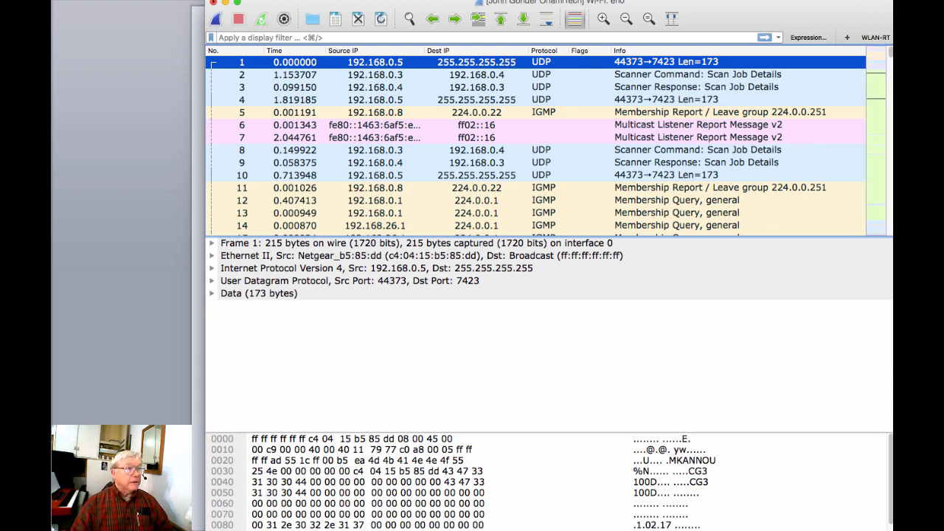
Step: Save the capture on the Desktop, named with the author's last name followed by TestAll, and shrink the window to expose its status bar
{"action": "left_click", "coordinate": [56, 1]}
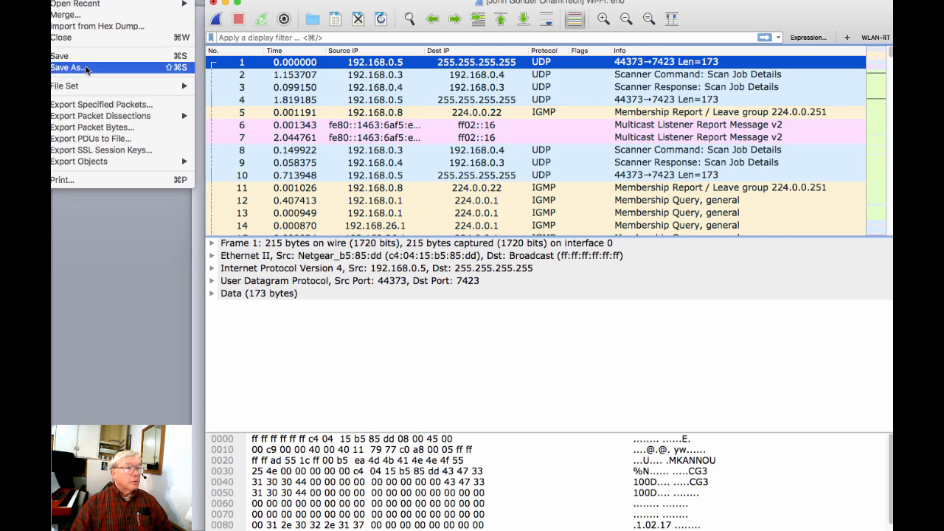
{"action": "left_click", "coordinate": [86, 68]}
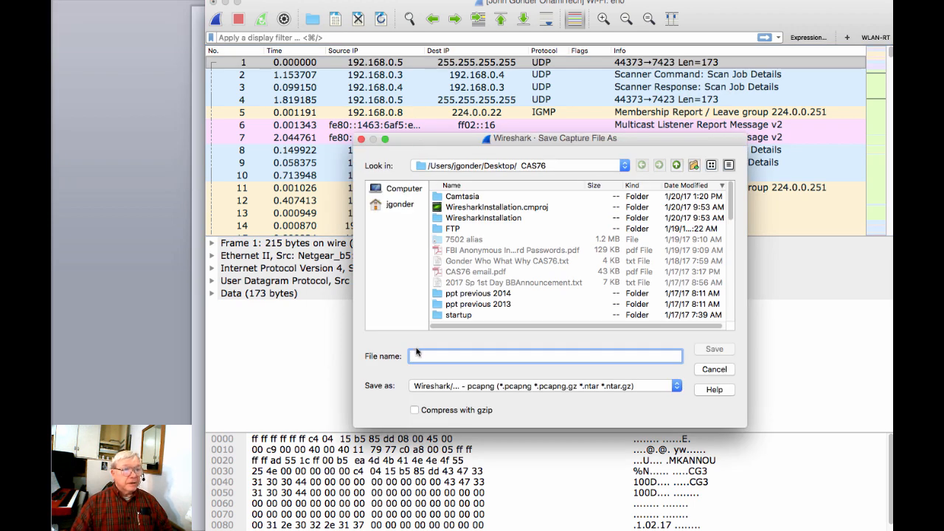
{"action": "type", "text": "Gonder"}
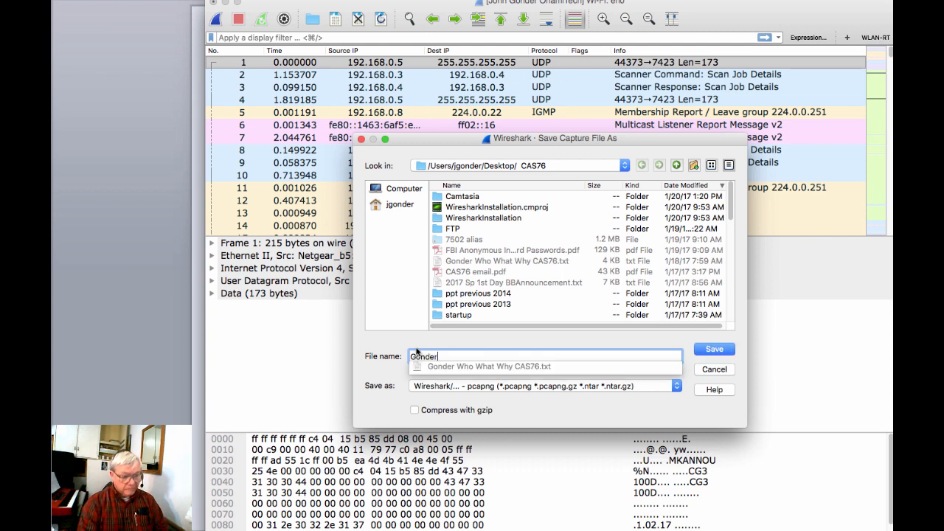
{"action": "type", "text": "TestAll"}
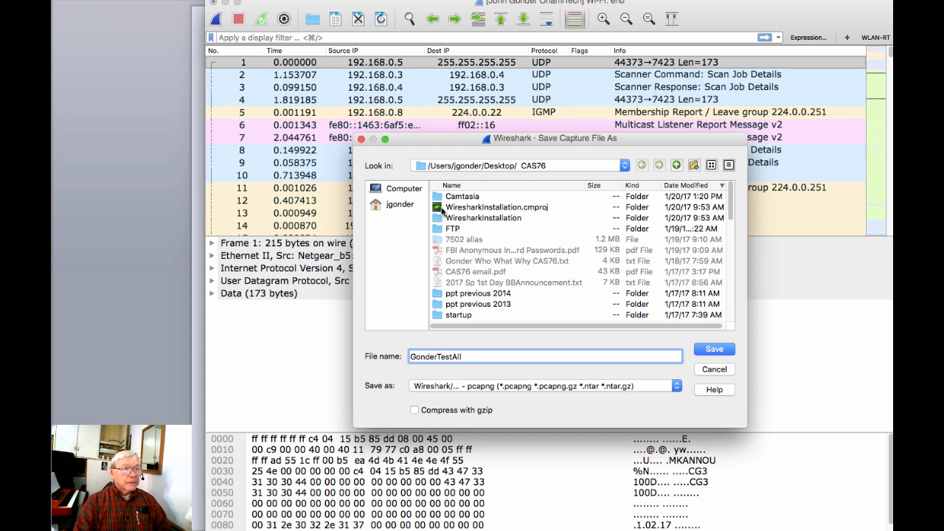
{"action": "left_click", "coordinate": [492, 166]}
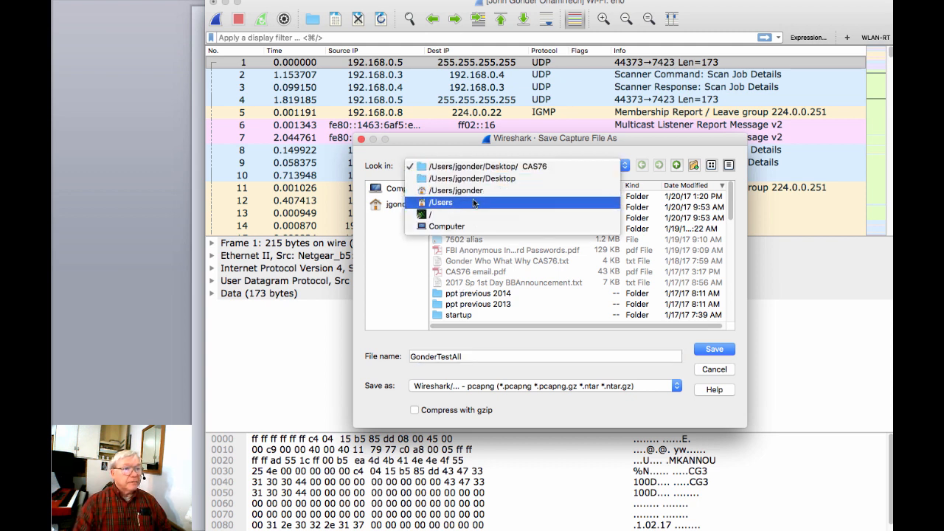
{"action": "left_click", "coordinate": [473, 182]}
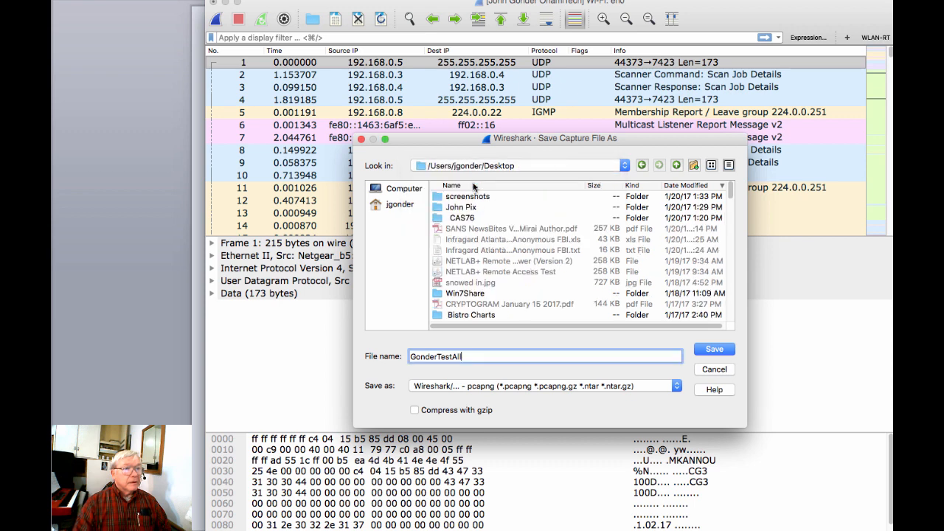
{"action": "key", "text": "Return"}
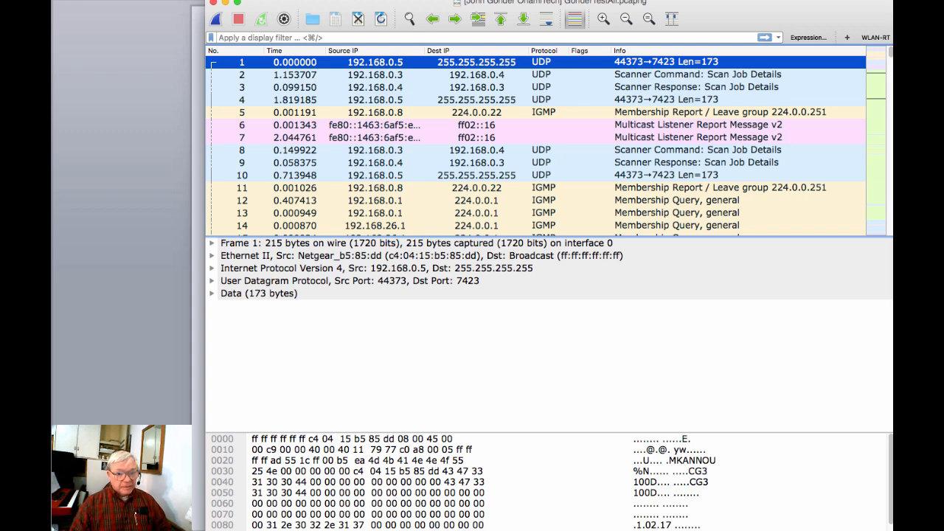
{"action": "left_click_drag", "start_coordinate": [894, 530], "coordinate": [866, 520]}
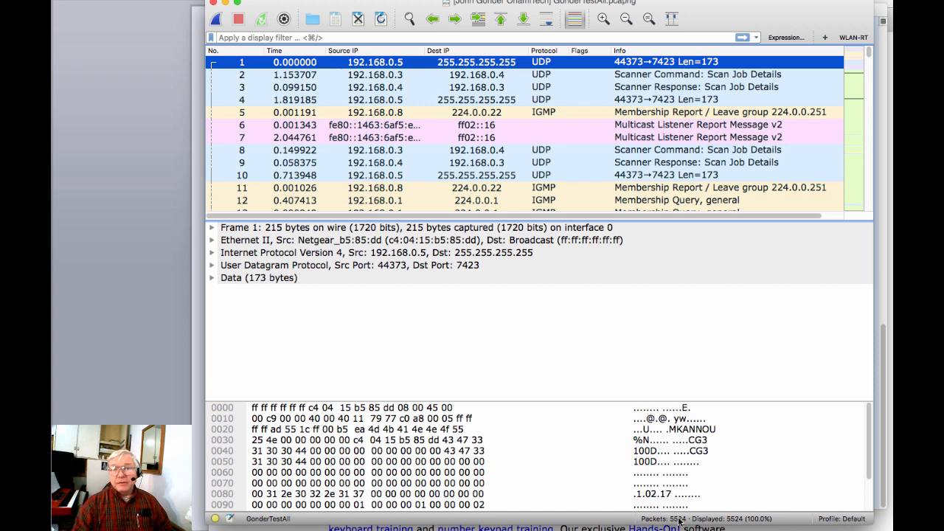
Step: Switch to the presentation and highlight the lab tasks from finding the right packets through creating comments
{"action": "key", "text": "super+Tab"}
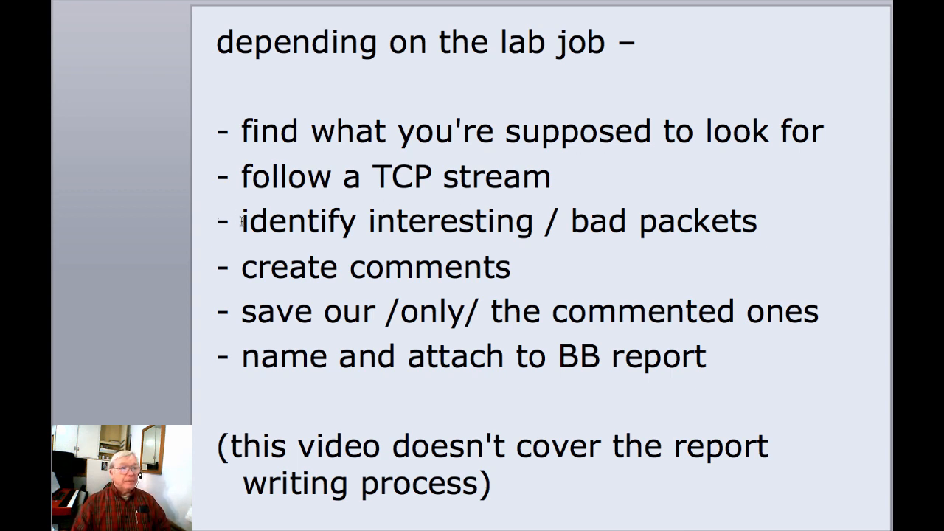
{"action": "left_click_drag", "start_coordinate": [241, 221], "coordinate": [763, 219]}
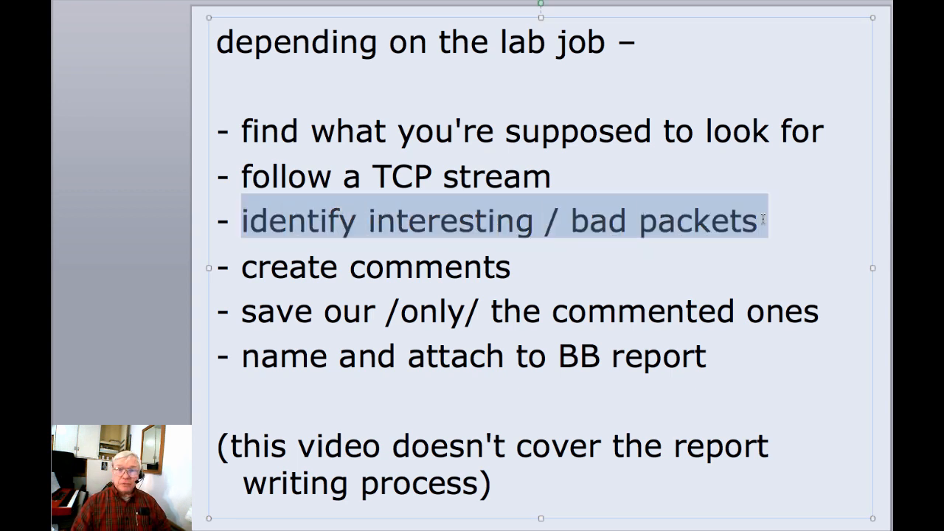
{"action": "left_click", "coordinate": [537, 183]}
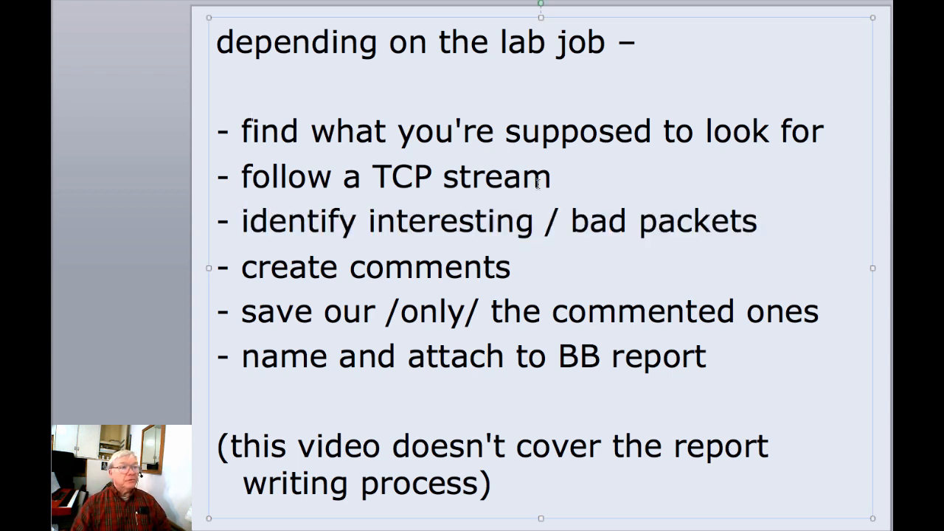
{"action": "left_click_drag", "start_coordinate": [241, 130], "coordinate": [759, 213]}
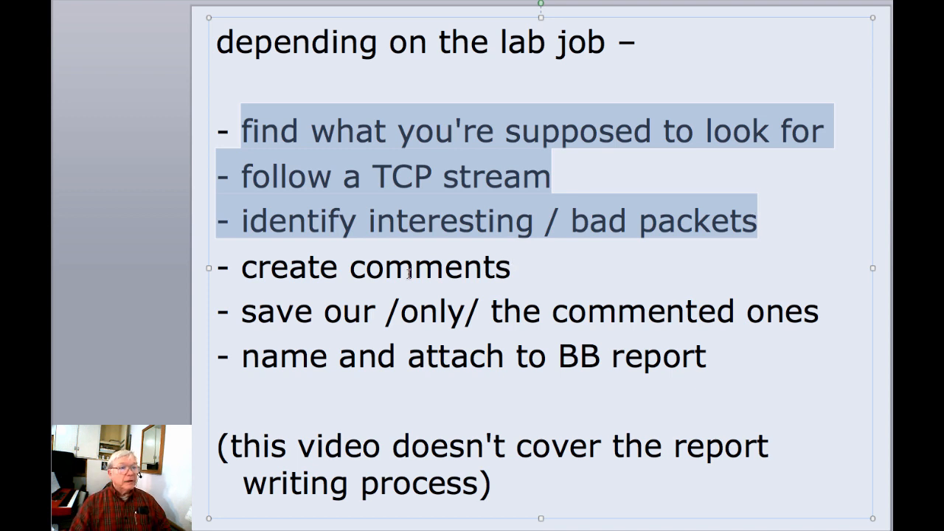
{"action": "key", "text": "Down"}
{"action": "left_click", "coordinate": [247, 276], "text": "shift"}
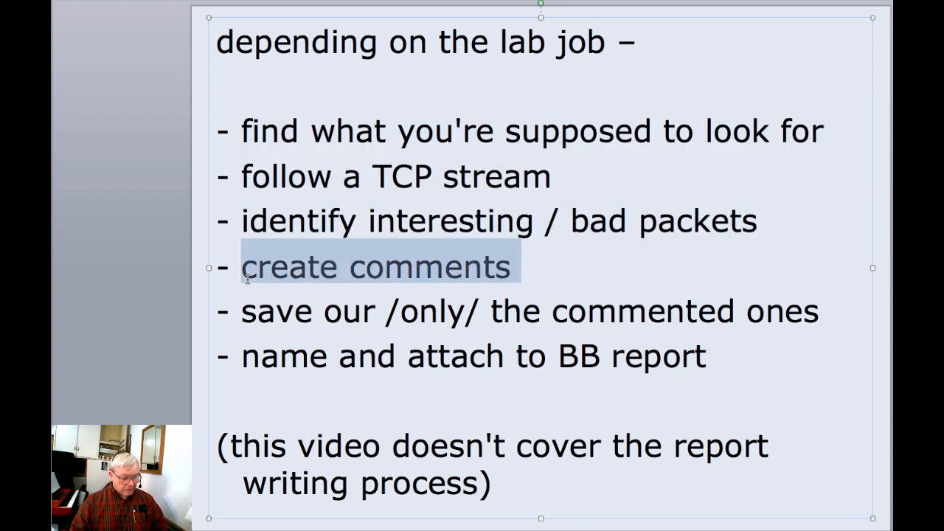
Step: Return to Wireshark and examine different parts of the packet list, using the coloured overview to locate traffic types
{"action": "key", "text": "super+Tab"}
{"action": "key", "text": "super+Tab"}
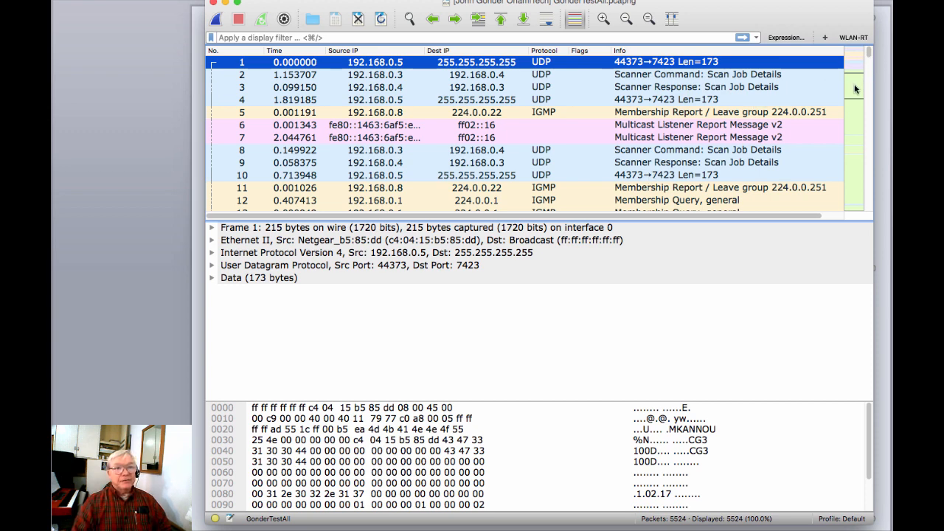
{"action": "scroll", "coordinate": [855, 88], "scroll_direction": "down", "scroll_amount": 15}
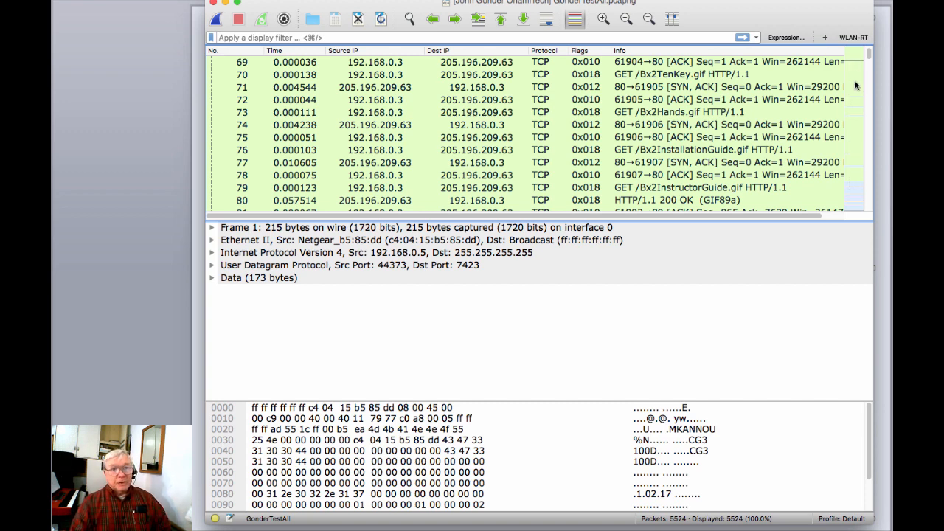
{"action": "left_click", "coordinate": [853, 195]}
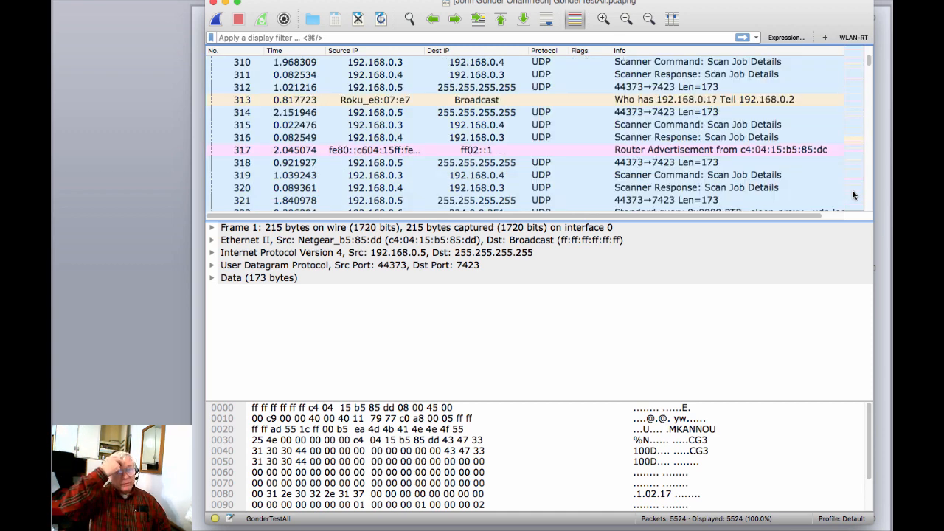
{"action": "left_click", "coordinate": [857, 141]}
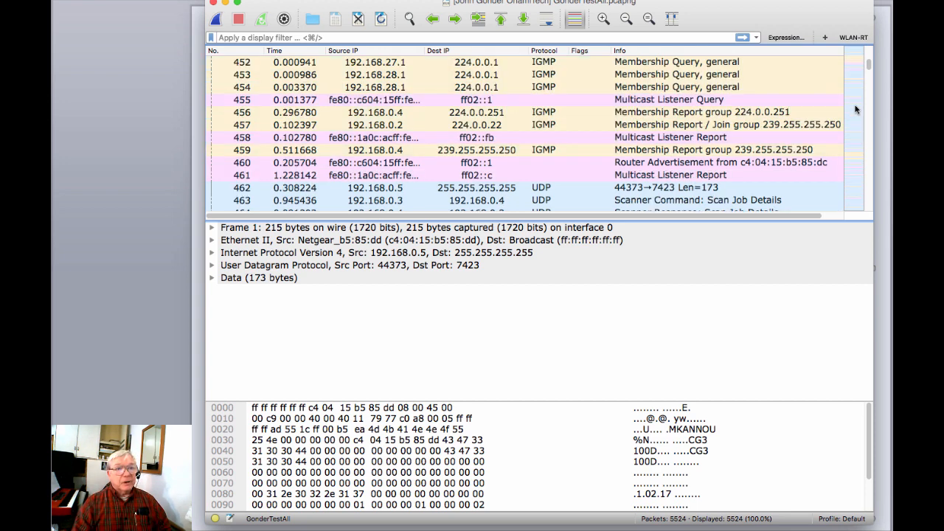
{"action": "left_click", "coordinate": [871, 50]}
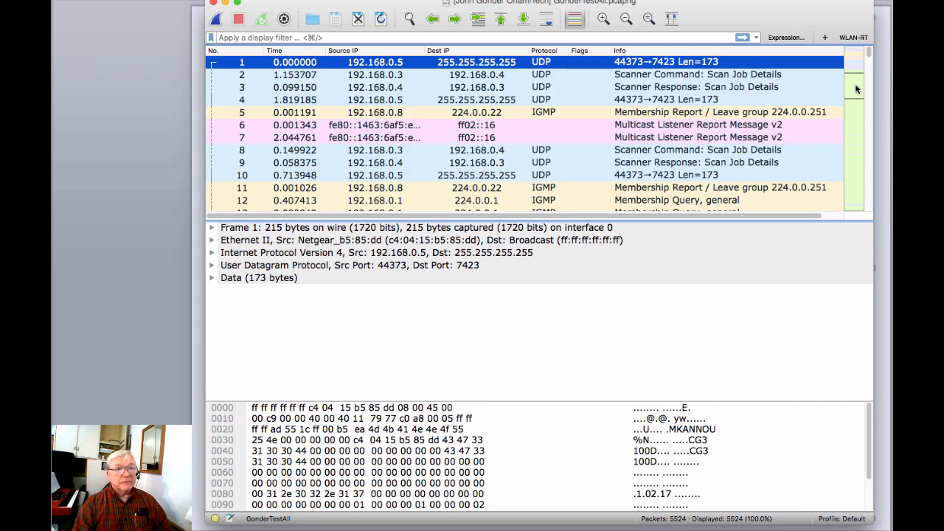
{"action": "left_click", "coordinate": [856, 88]}
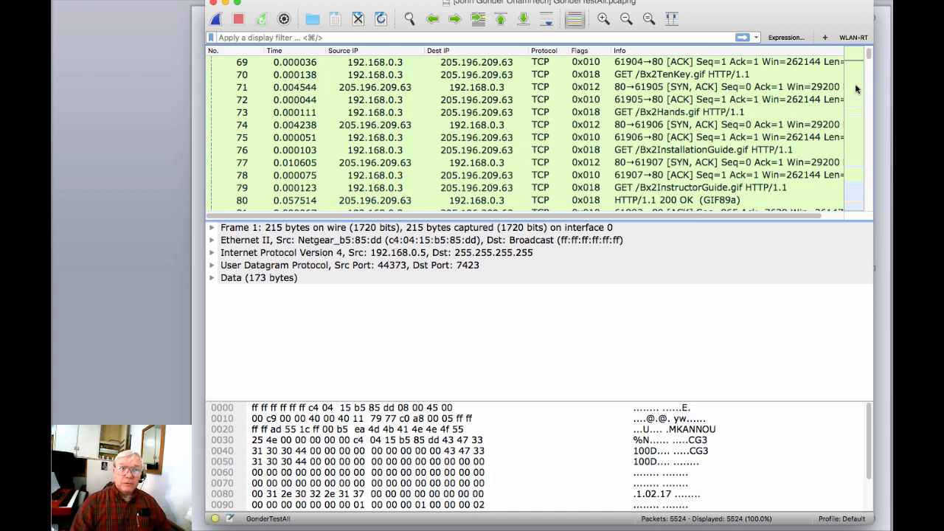
{"action": "left_click", "coordinate": [854, 188]}
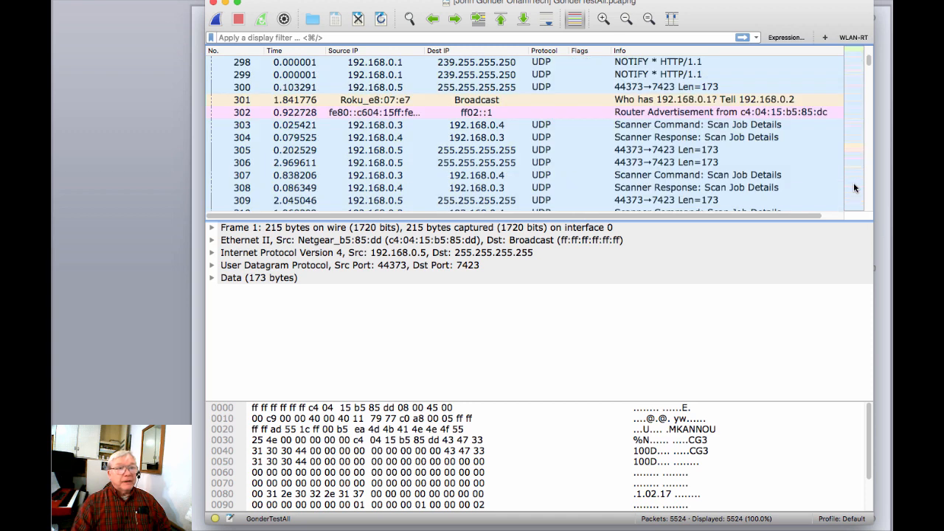
Step: Filter the packet list to DNS traffic with the display filter dns
{"action": "left_click", "coordinate": [534, 132]}
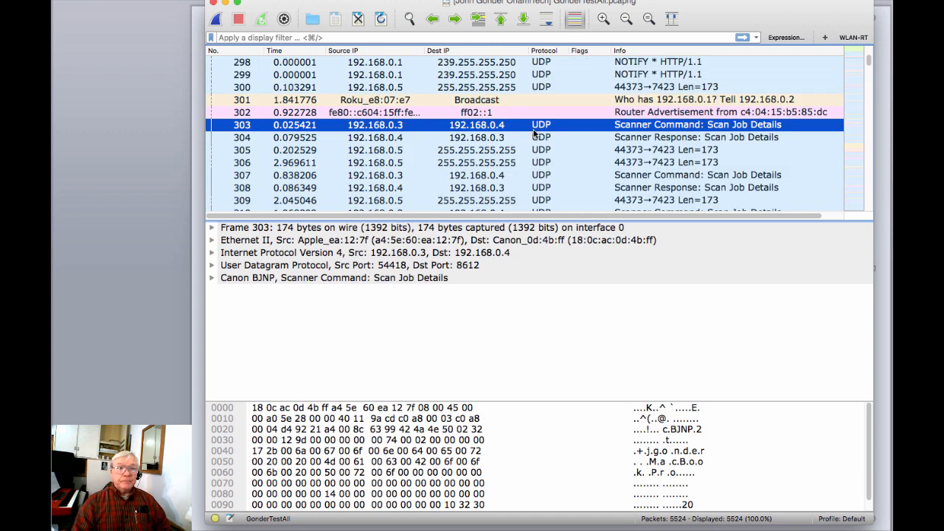
{"action": "left_click", "coordinate": [259, 37]}
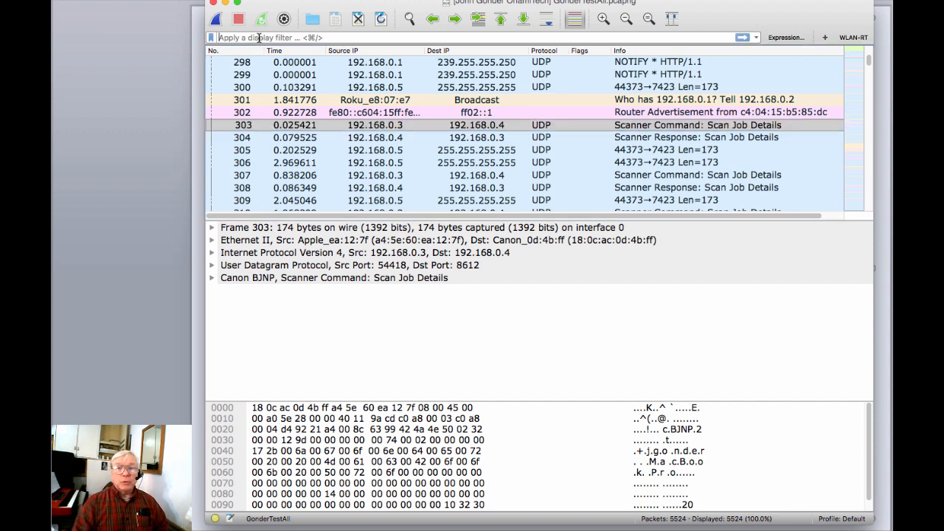
{"action": "type", "text": "dns"}
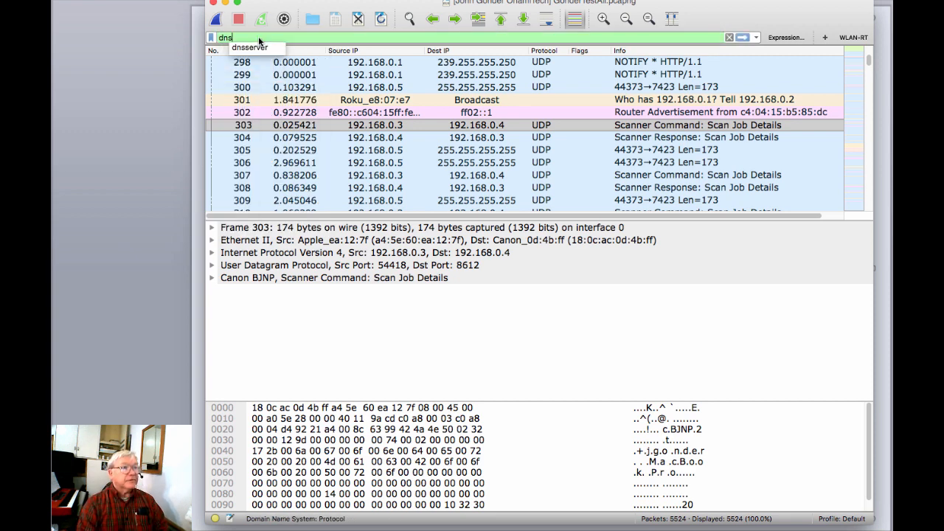
{"action": "key", "text": "Return"}
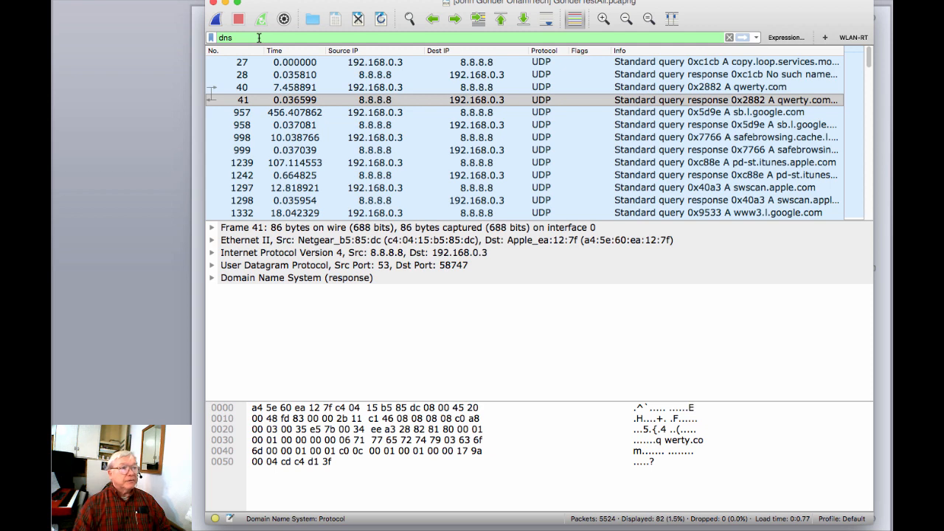
Step: Shorten the display filter to dn, complete it with the suggested dns entry, and reapply it
{"action": "key", "text": "BackSpace"}
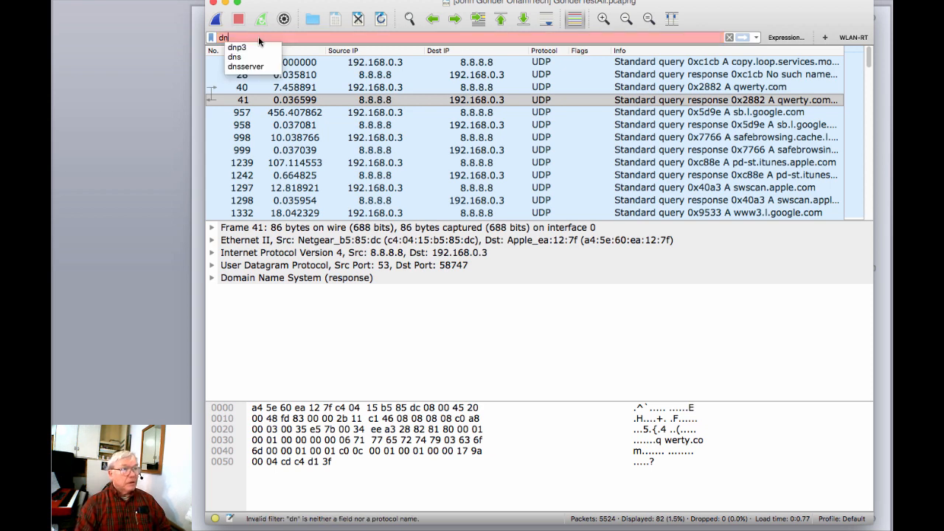
{"action": "left_click", "coordinate": [233, 74]}
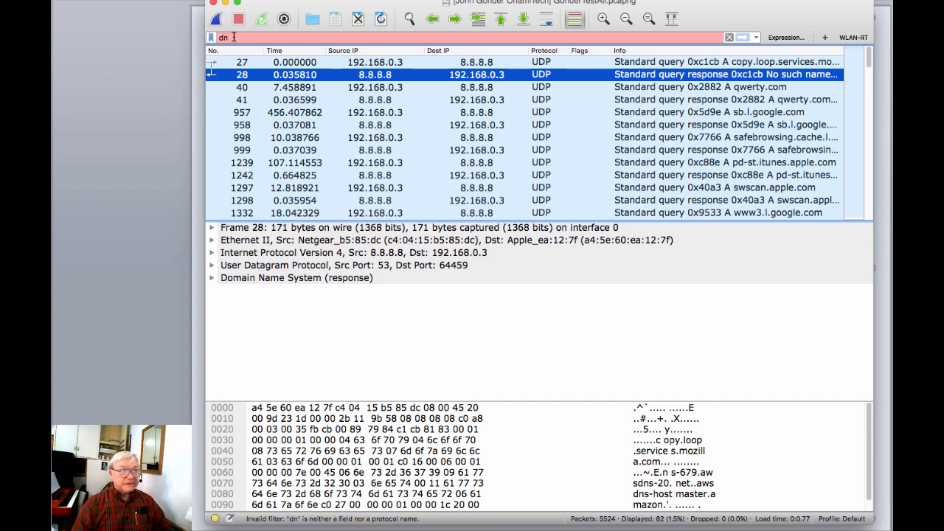
{"action": "left_click", "coordinate": [234, 37]}
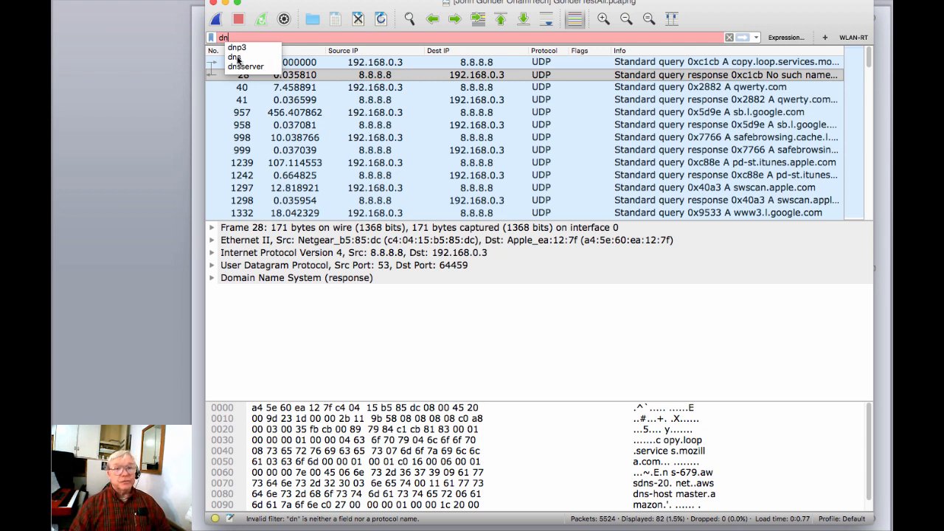
{"action": "left_click", "coordinate": [237, 58]}
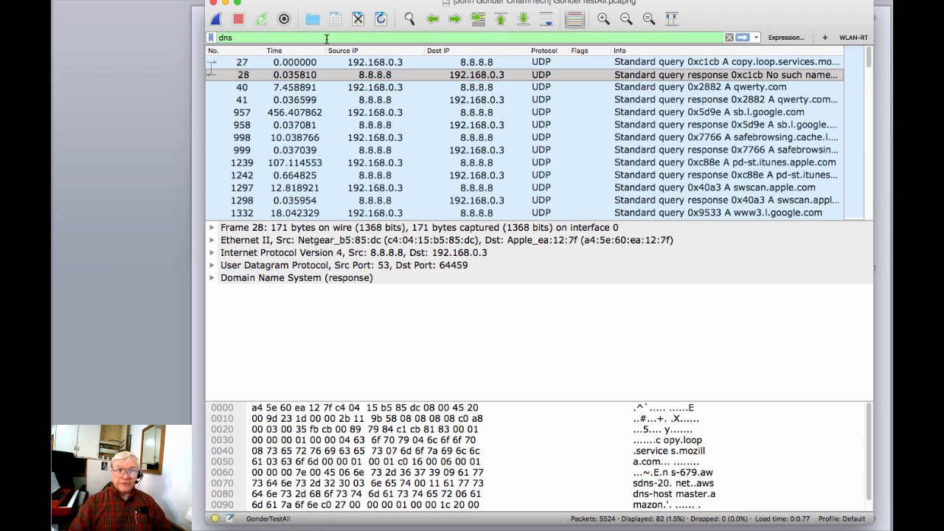
{"action": "left_click", "coordinate": [744, 38]}
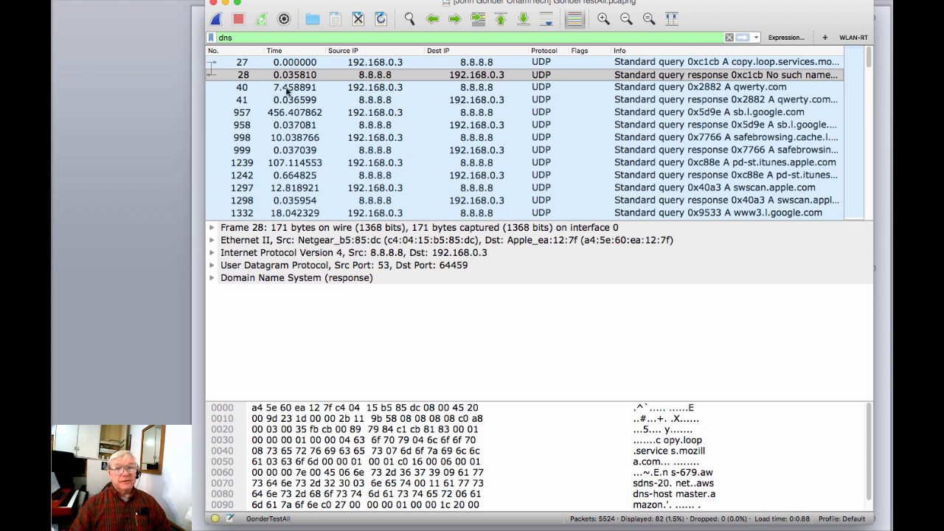
Step: Add the comment "Here's the DNS query for qwerty.com" to packet 40 and expand its packet comments
{"action": "left_click", "coordinate": [651, 87]}
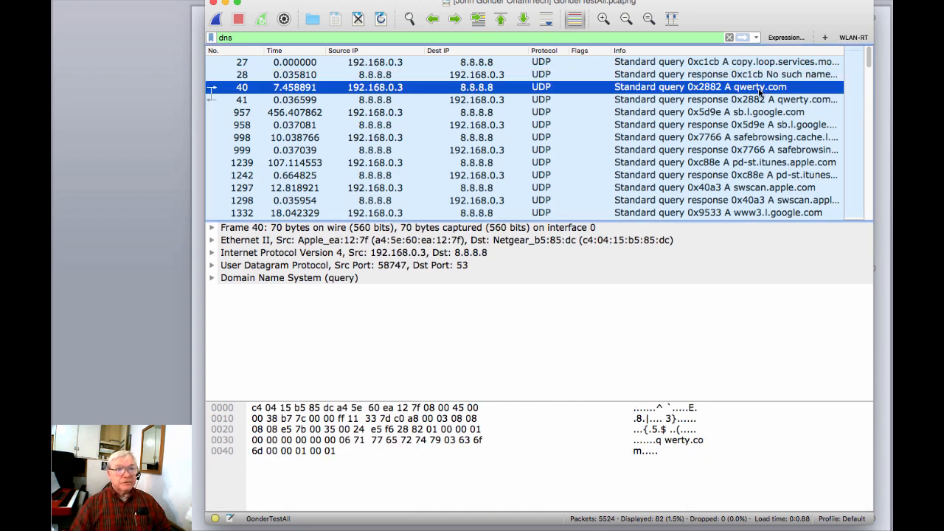
{"action": "right_click", "coordinate": [306, 89]}
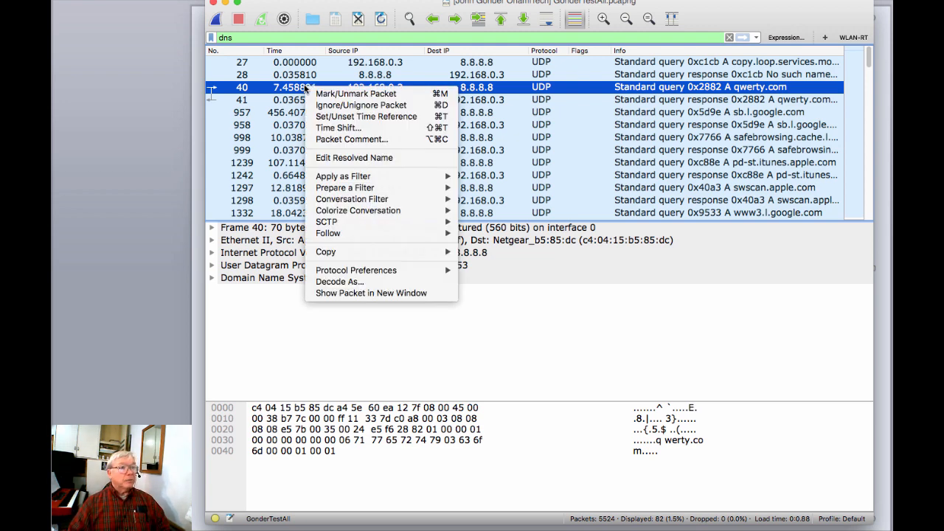
{"action": "left_click", "coordinate": [395, 140]}
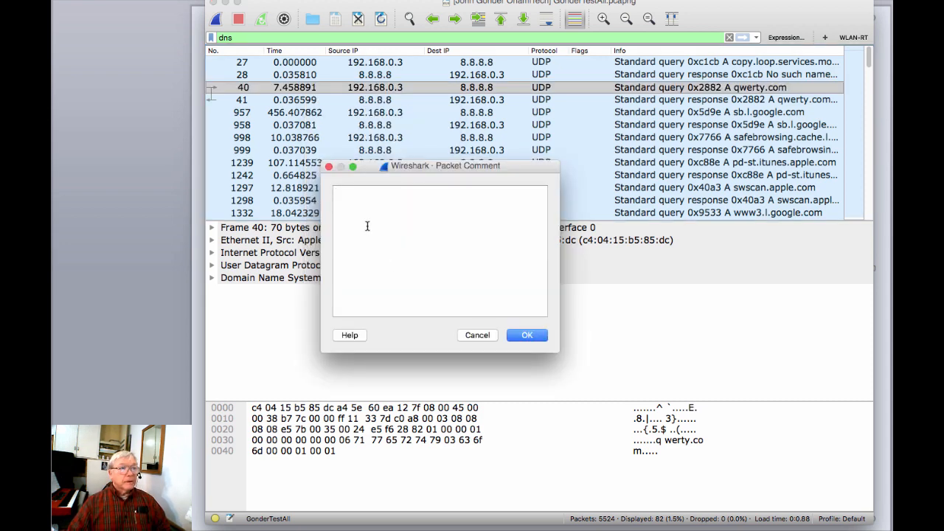
{"action": "type", "text": "H"}
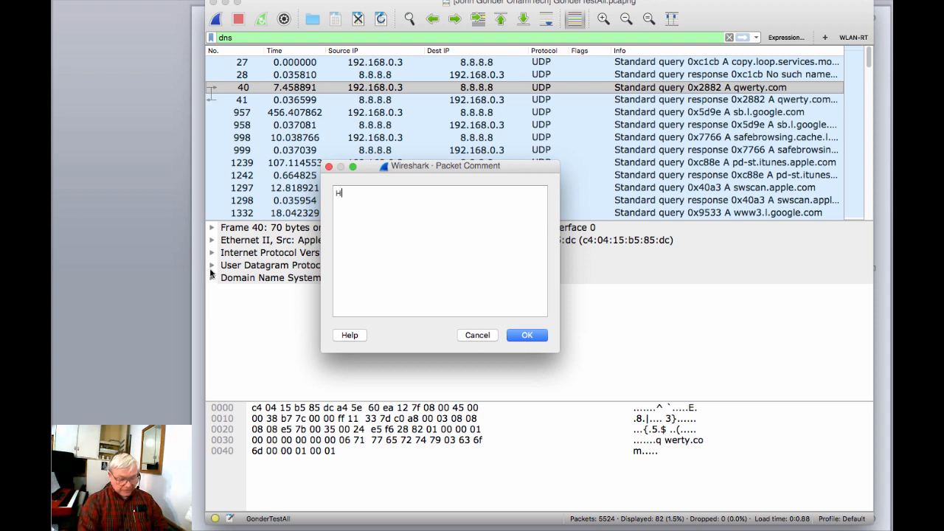
{"action": "type", "text": "ere's the "}
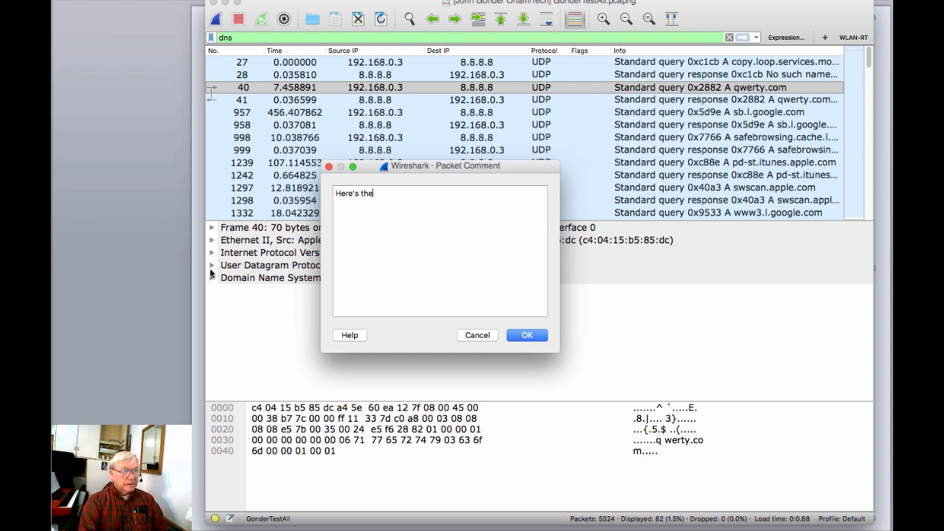
{"action": "type", "text": "DNS"}
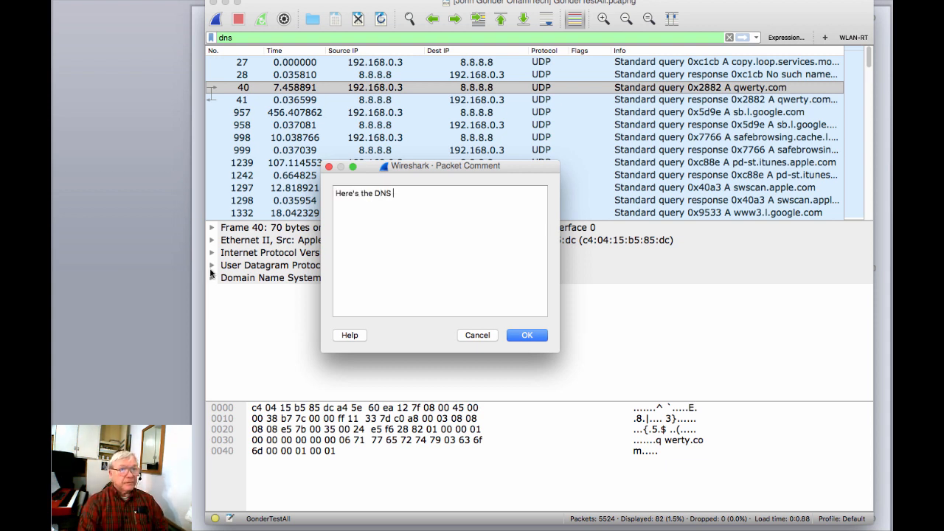
{"action": "type", "text": " que"}
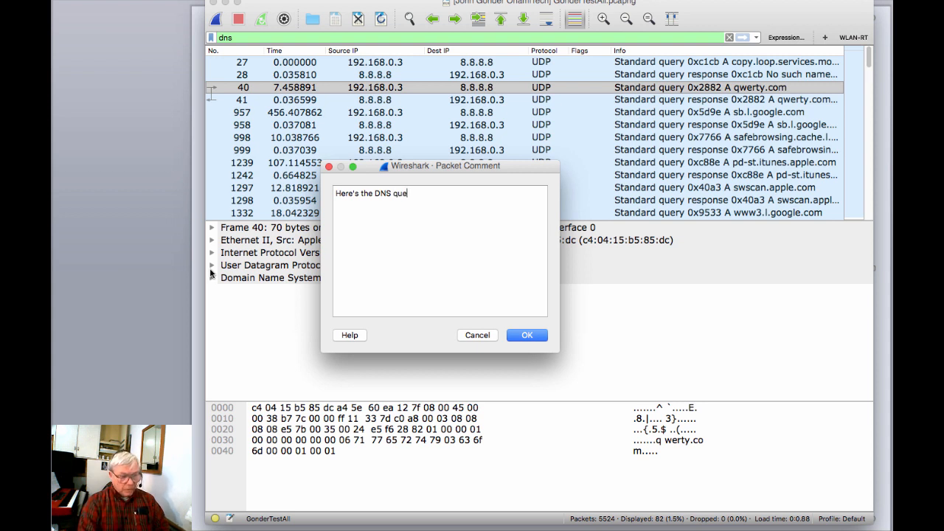
{"action": "type", "text": "ry for qwerty.com"}
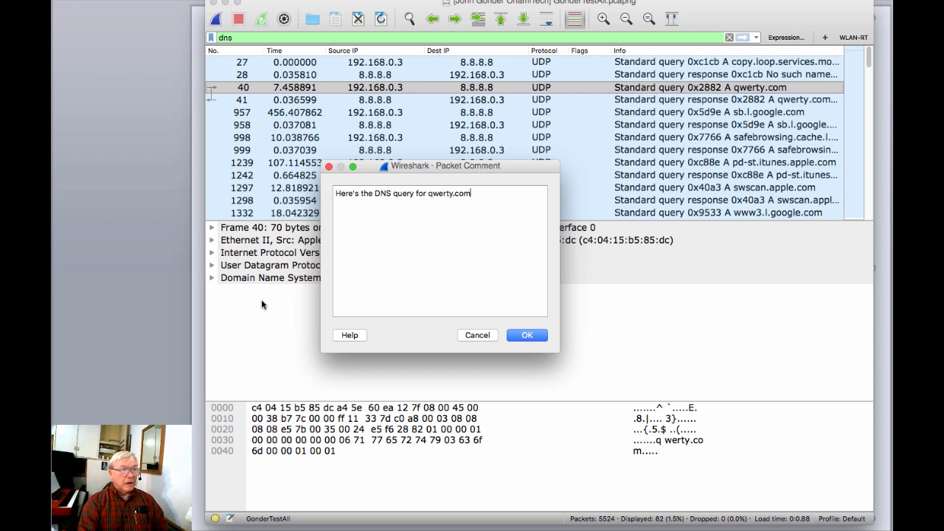
{"action": "left_click", "coordinate": [520, 337]}
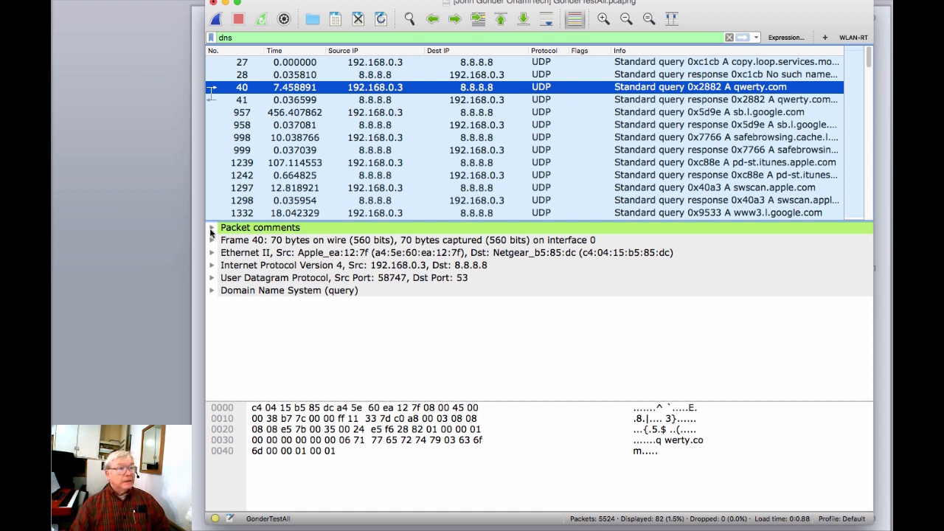
{"action": "double_click", "coordinate": [237, 230]}
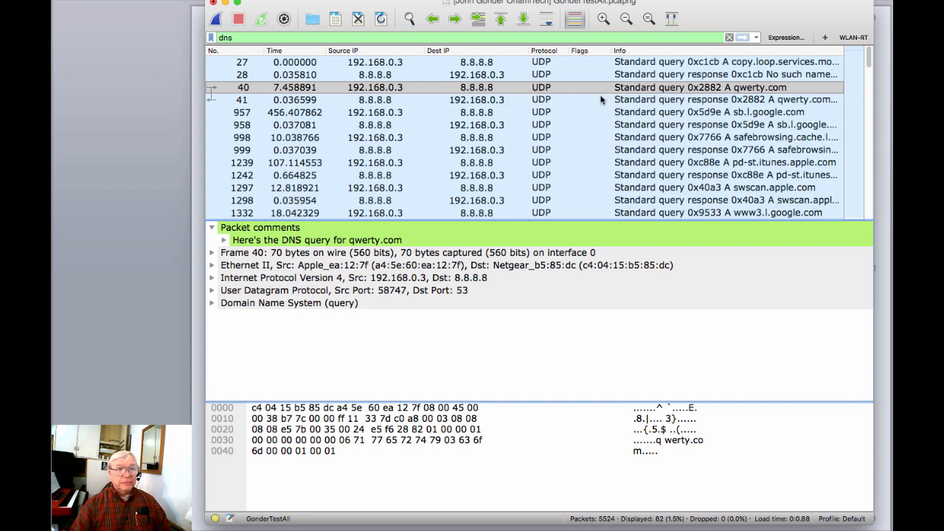
Step: Add the comment "Here's the response for qwertyc.om" to packet 41, the DNS response for qwerty.com
{"action": "left_click", "coordinate": [495, 99]}
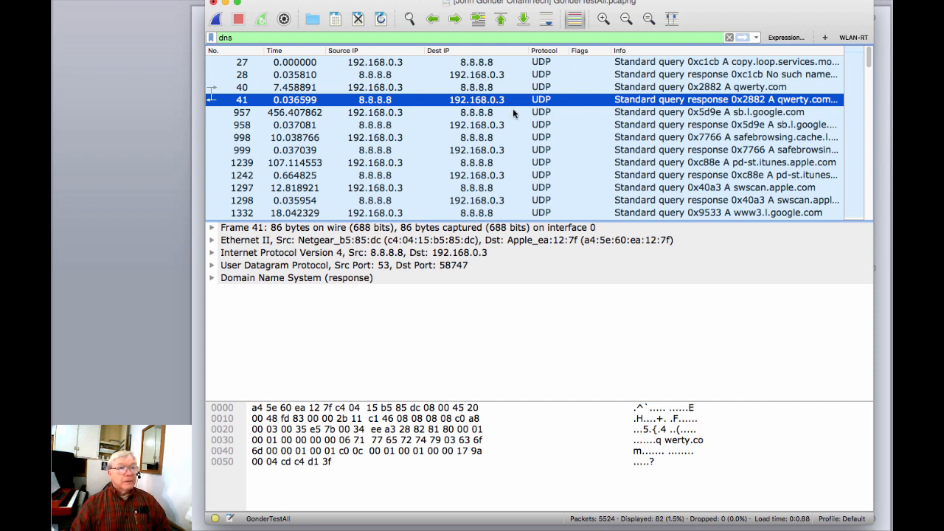
{"action": "right_click", "coordinate": [478, 101]}
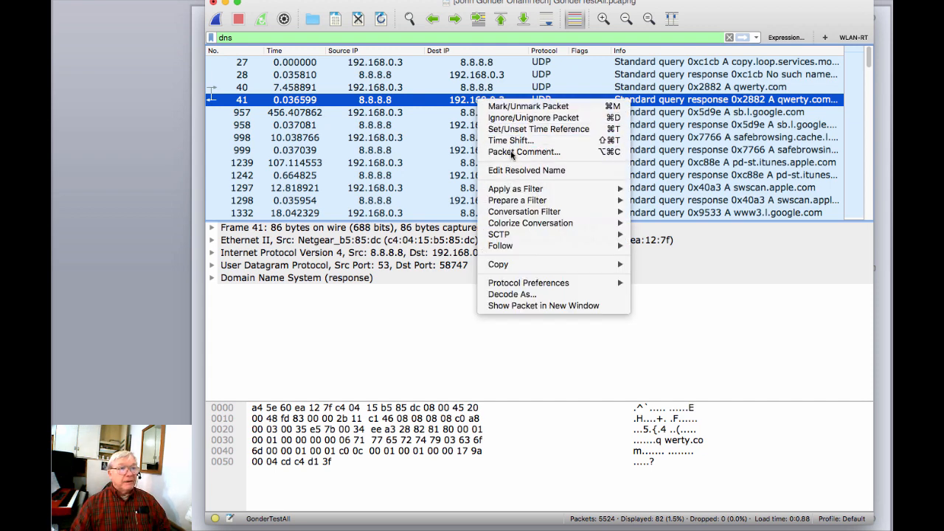
{"action": "left_click", "coordinate": [528, 153]}
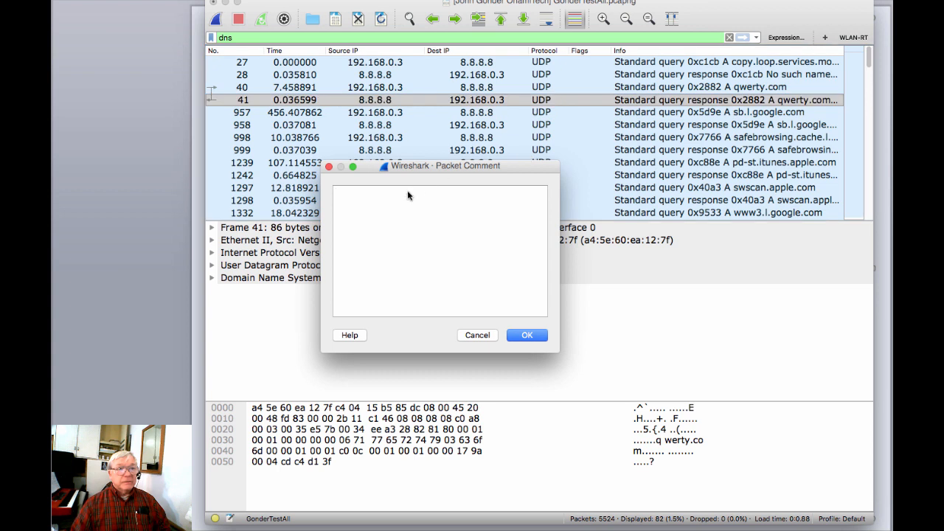
{"action": "type", "text": "Here's the re"}
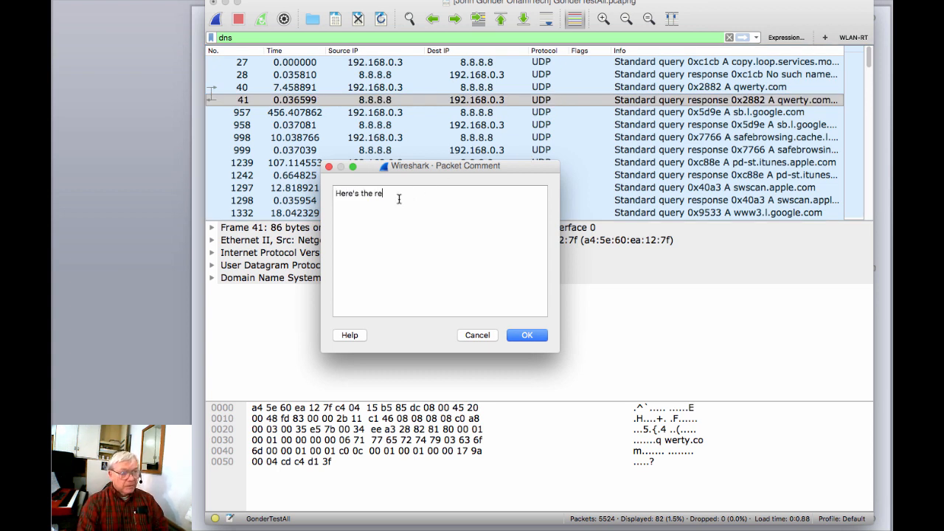
{"action": "type", "text": "sponse"}
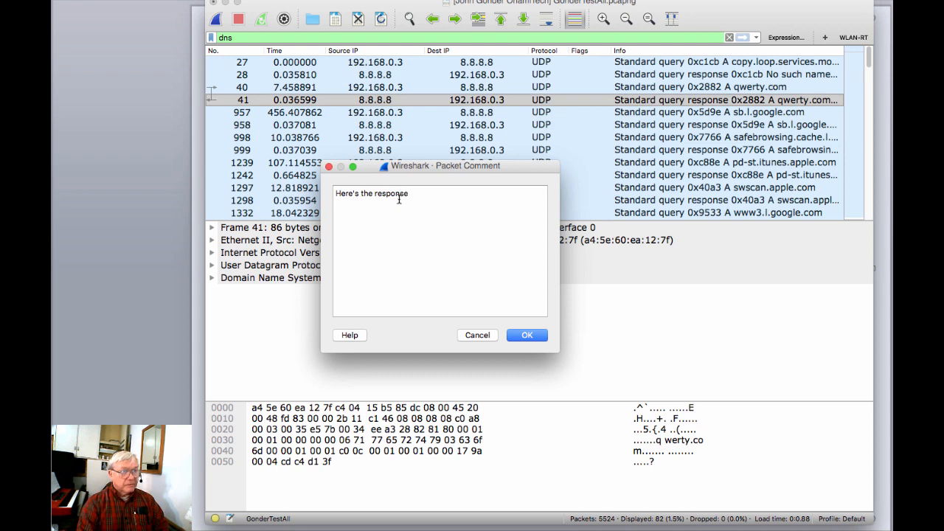
{"action": "type", "text": " for qwerty"}
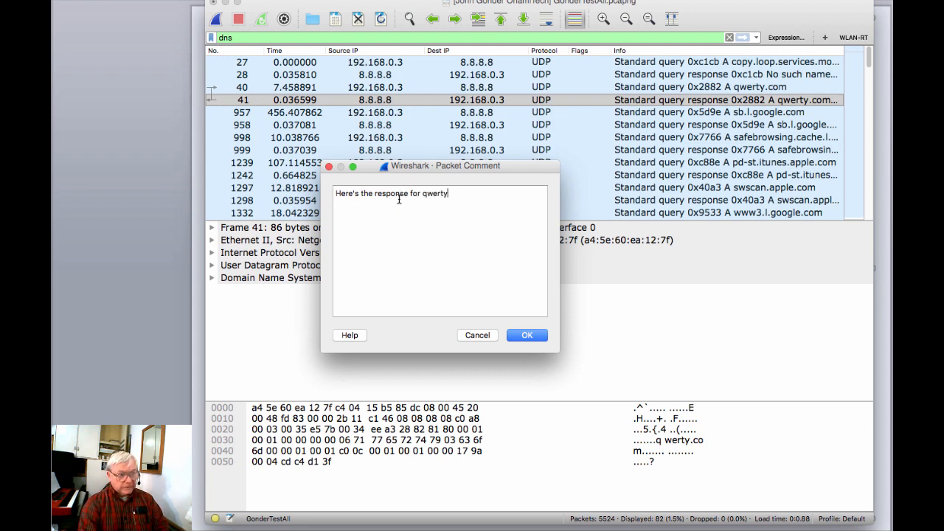
{"action": "type", "text": "c.com"}
{"action": "left_click", "coordinate": [527, 334]}
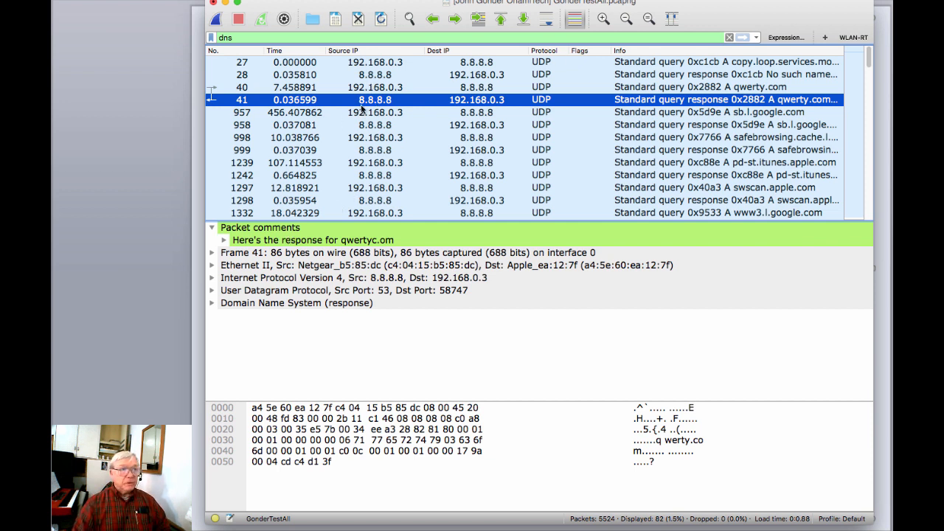
Step: Clear the current display filter and filter the packet list to web traffic with http
{"action": "left_click", "coordinate": [728, 38]}
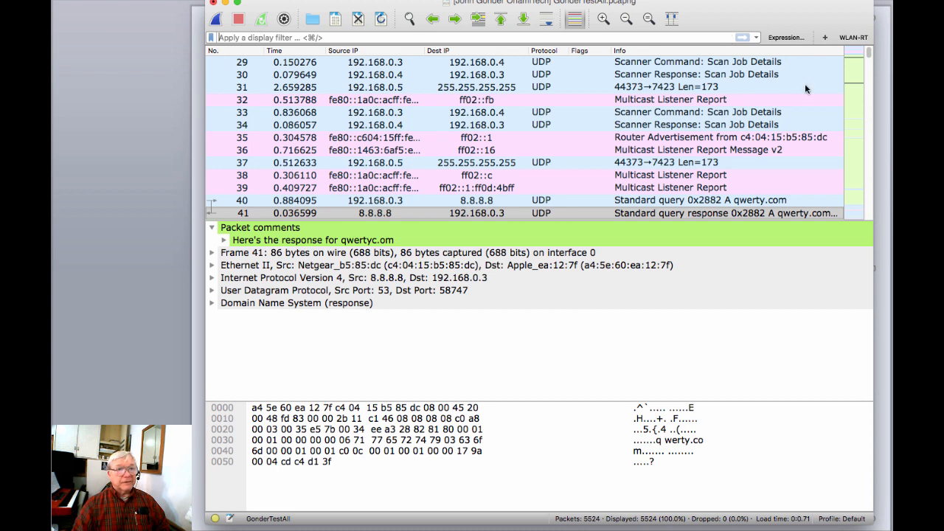
{"action": "left_click", "coordinate": [308, 37]}
{"action": "type", "text": "ht"}
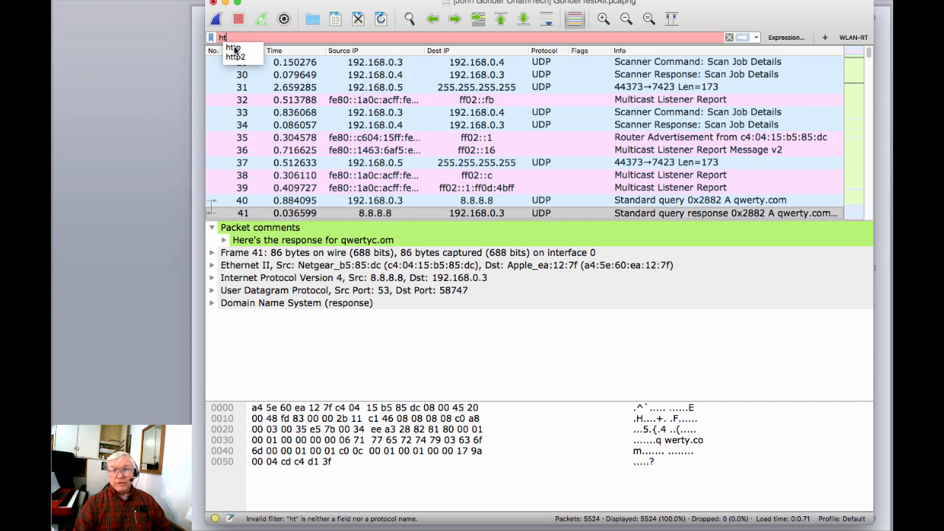
{"action": "left_click", "coordinate": [234, 48]}
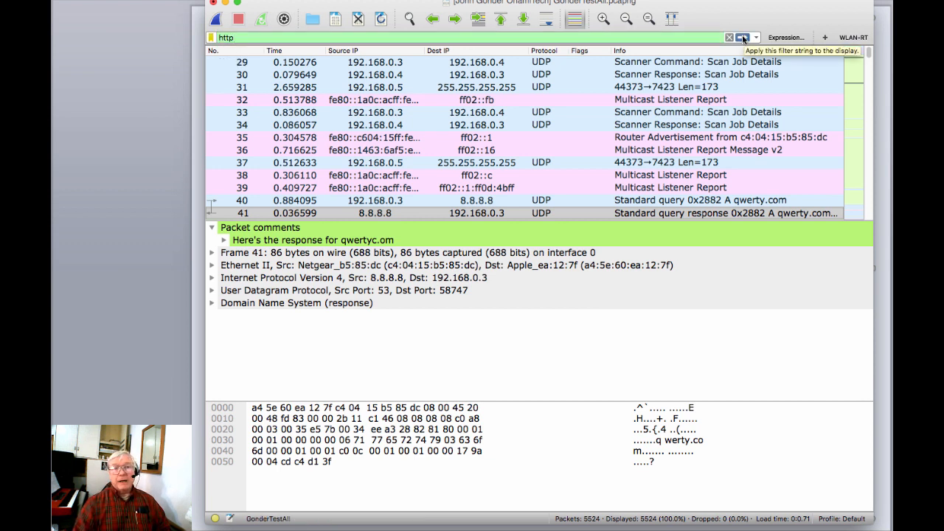
{"action": "left_click", "coordinate": [743, 38]}
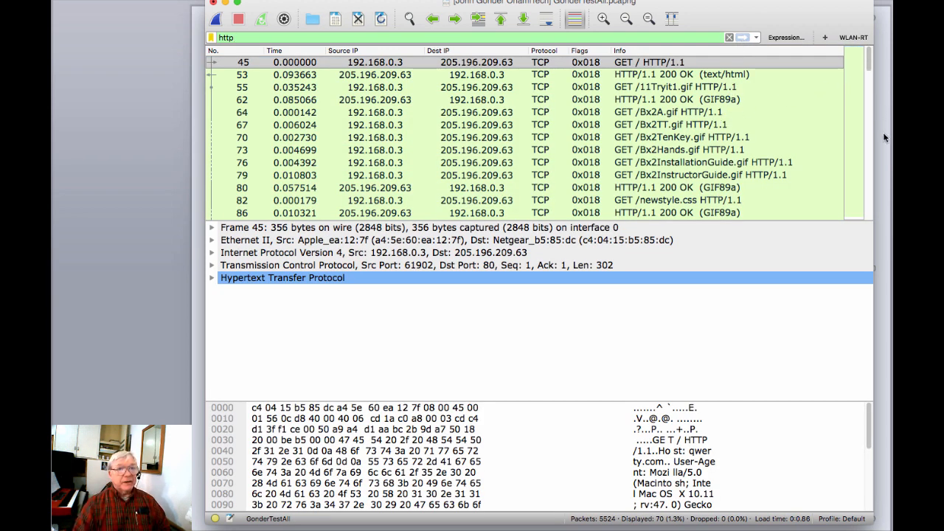
Step: Examine the filtered HTTP requests and responses packet by packet, then return to the GET / request in packet 45
{"action": "scroll", "coordinate": [884, 138], "scroll_direction": "down", "scroll_amount": 10}
{"action": "scroll", "coordinate": [875, 52], "scroll_direction": "up", "scroll_amount": 3}
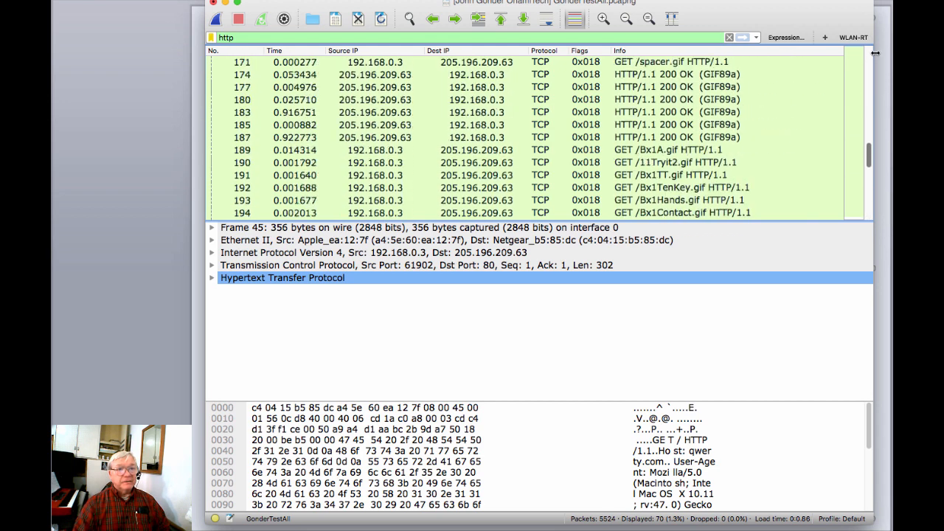
{"action": "scroll", "coordinate": [875, 52], "scroll_direction": "up", "scroll_amount": 10}
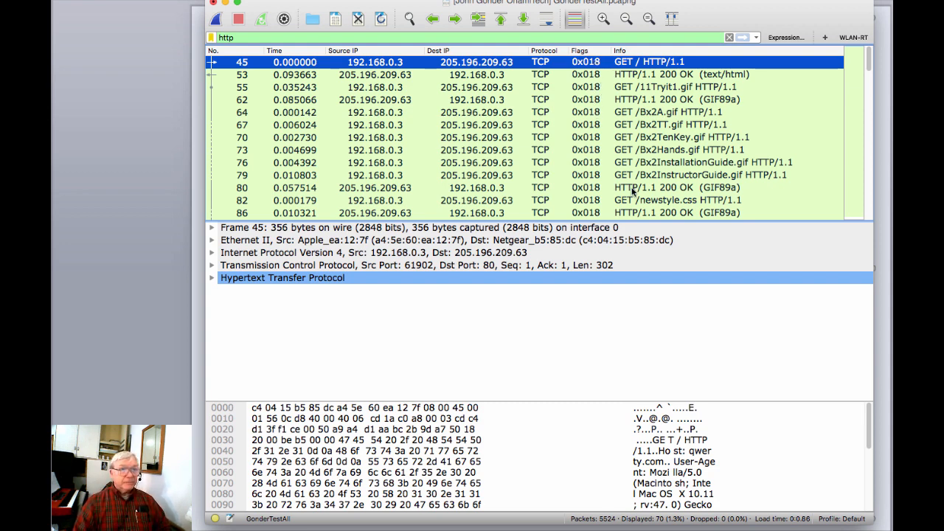
{"action": "left_click", "coordinate": [582, 77]}
{"action": "key", "text": "Down"}
{"action": "key", "text": "Down"}
{"action": "key", "text": "Down"}
{"action": "key", "text": "Down"}
{"action": "key", "text": "Down"}
{"action": "key", "text": "Down"}
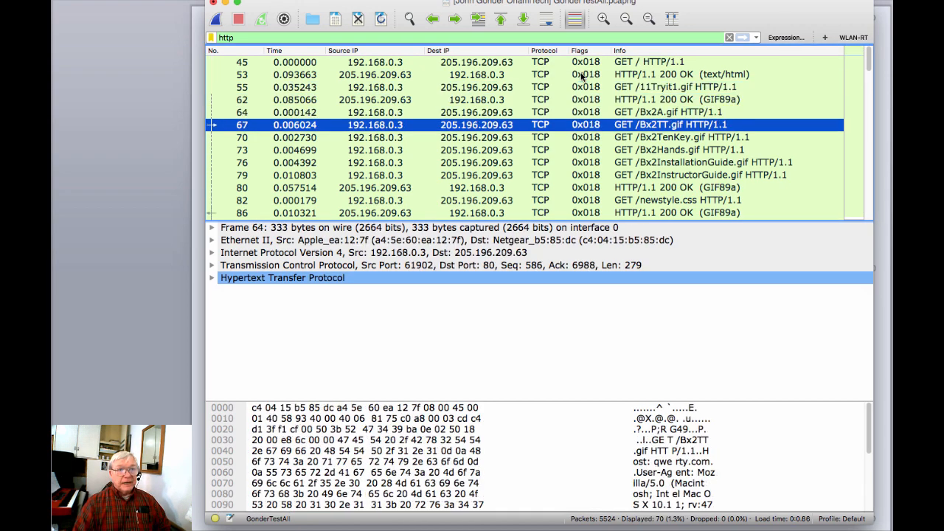
{"action": "key", "text": "Down"}
{"action": "key", "text": "Down"}
{"action": "key", "text": "Down"}
{"action": "key", "text": "Down"}
{"action": "key", "text": "Up"}
{"action": "key", "text": "Up"}
{"action": "key", "text": "Up"}
{"action": "key", "text": "Up"}
{"action": "key", "text": "Up"}
{"action": "key", "text": "Up"}
{"action": "key", "text": "Up"}
{"action": "key", "text": "Up"}
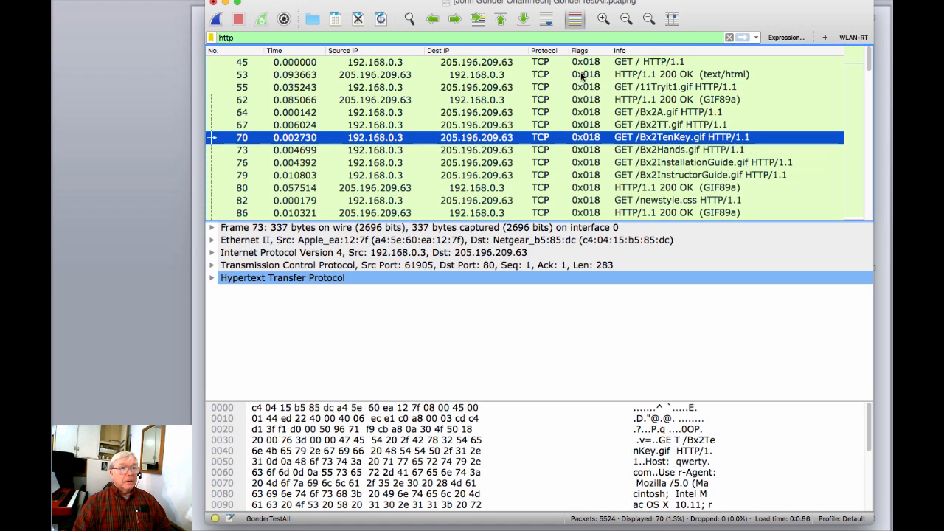
{"action": "key", "text": "Up"}
{"action": "key", "text": "Up"}
{"action": "key", "text": "Up"}
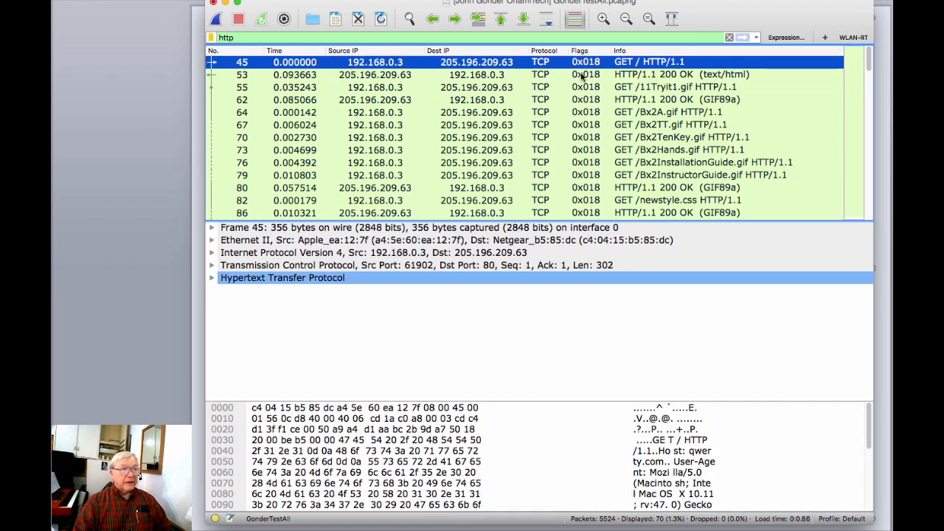
Step: Expand the HTTP request details of packet 45 and filter the packet list by its Request Method field, http.request.method == "GET"
{"action": "left_click", "coordinate": [213, 278]}
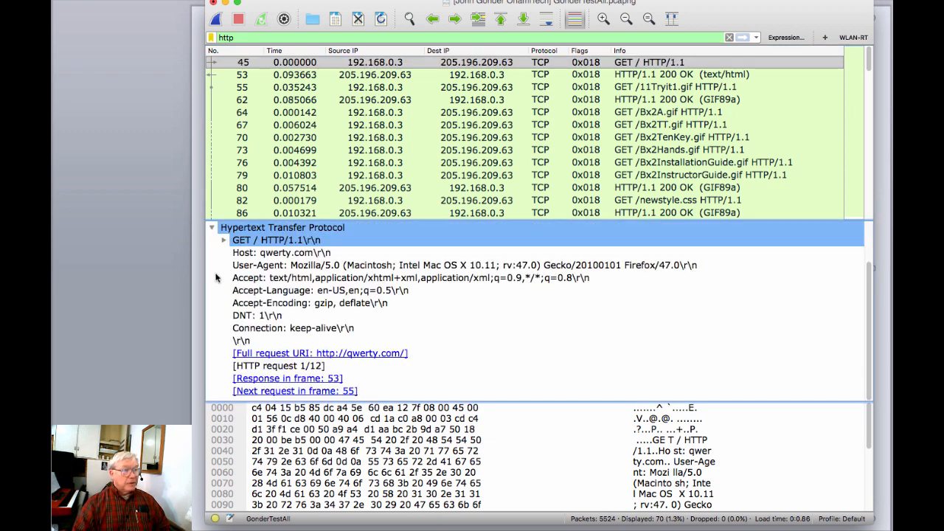
{"action": "left_click", "coordinate": [253, 240]}
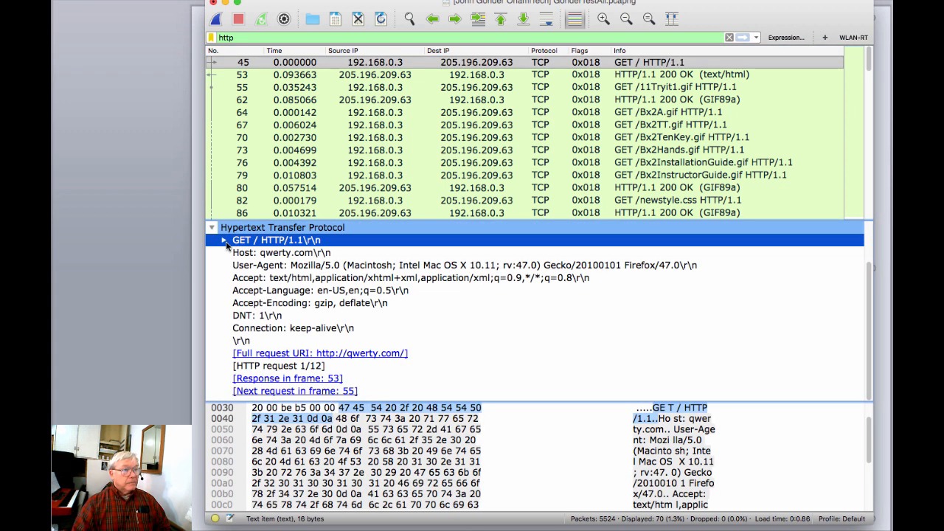
{"action": "left_click", "coordinate": [224, 240]}
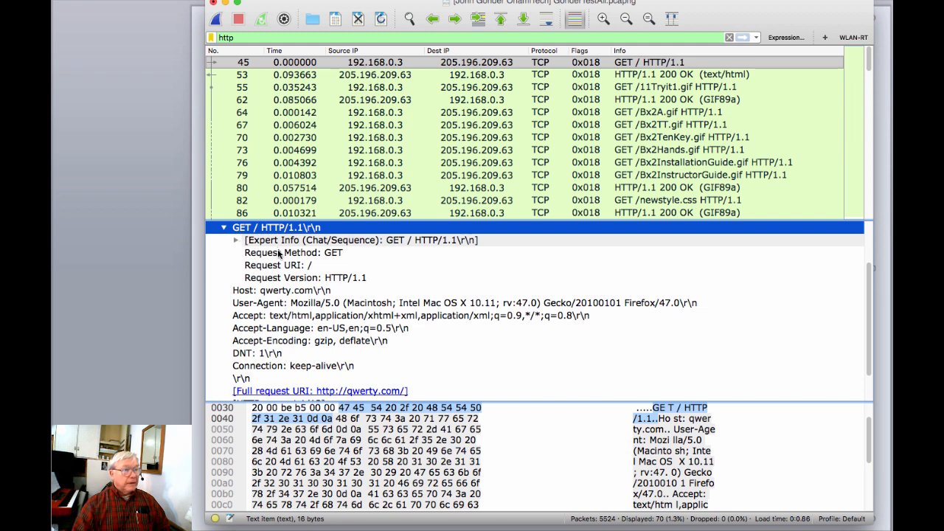
{"action": "left_click", "coordinate": [322, 254]}
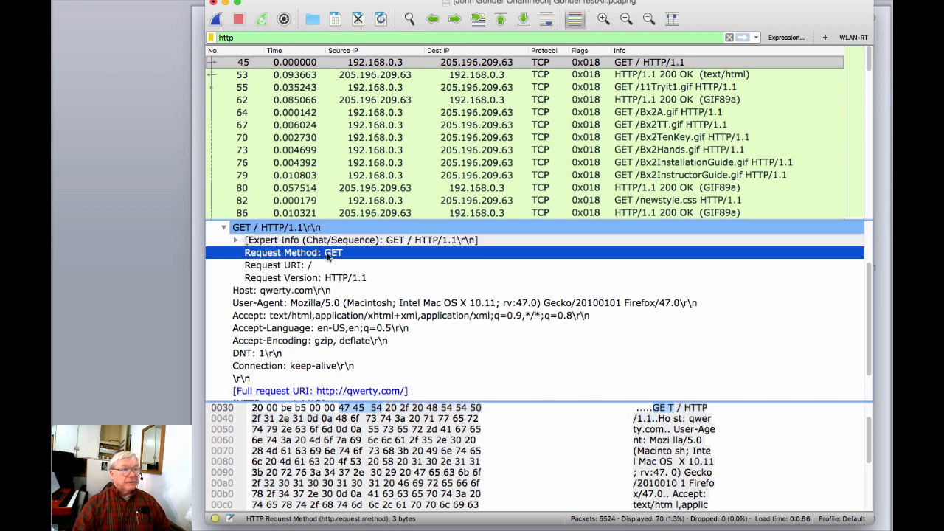
{"action": "right_click", "coordinate": [329, 254]}
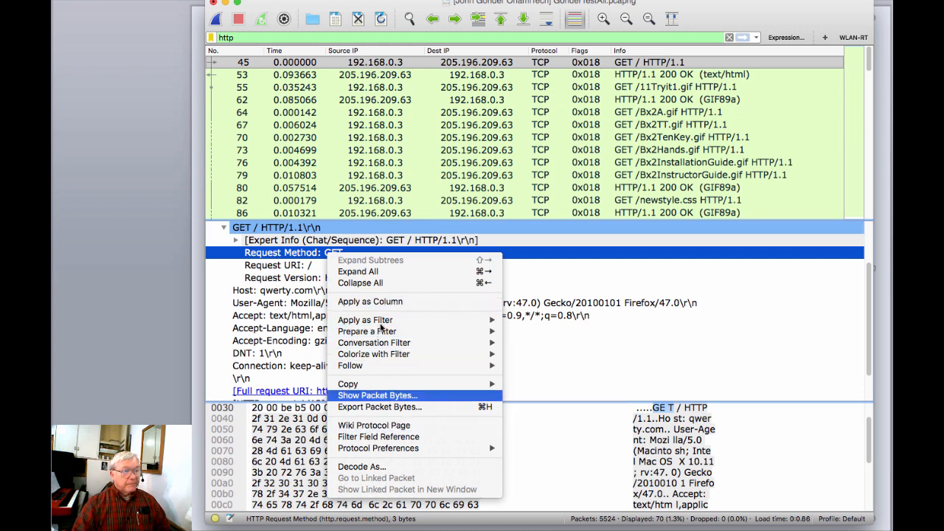
{"action": "mouse_move", "coordinate": [487, 320]}
{"action": "left_click", "coordinate": [530, 322]}
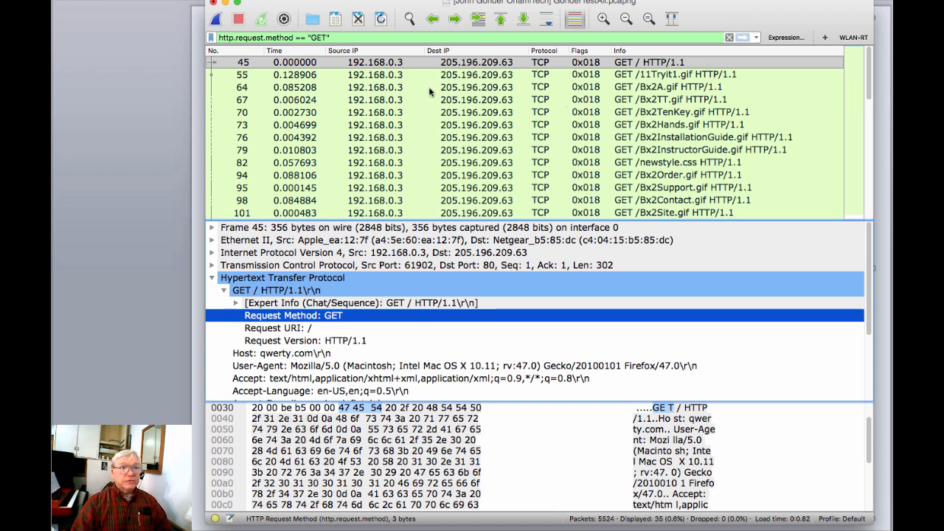
Step: Add the comment "get packet for asdflkjasdfljasdlfjaldsfjsdlk" to packet 76, the GET request for /Bx2InstallationGuide.gif, and copy the comment text for reuse
{"action": "left_click", "coordinate": [499, 138]}
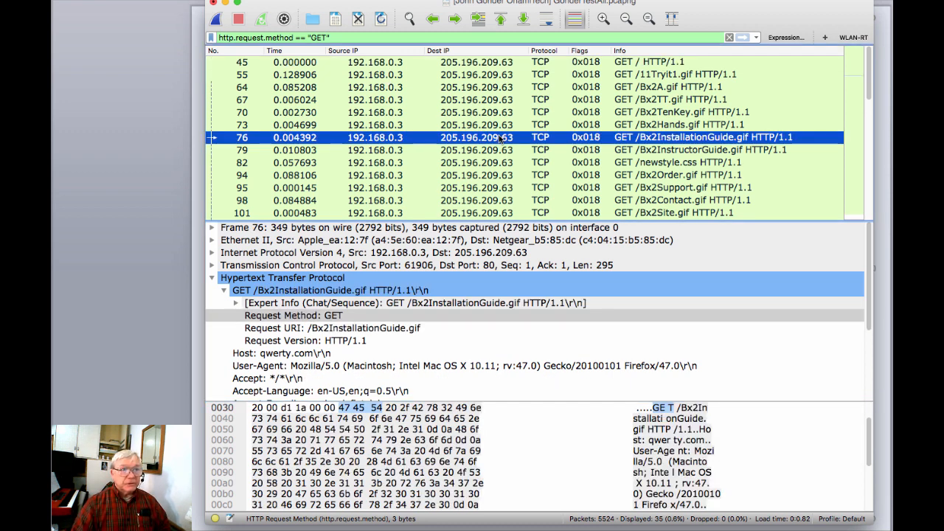
{"action": "right_click", "coordinate": [499, 138]}
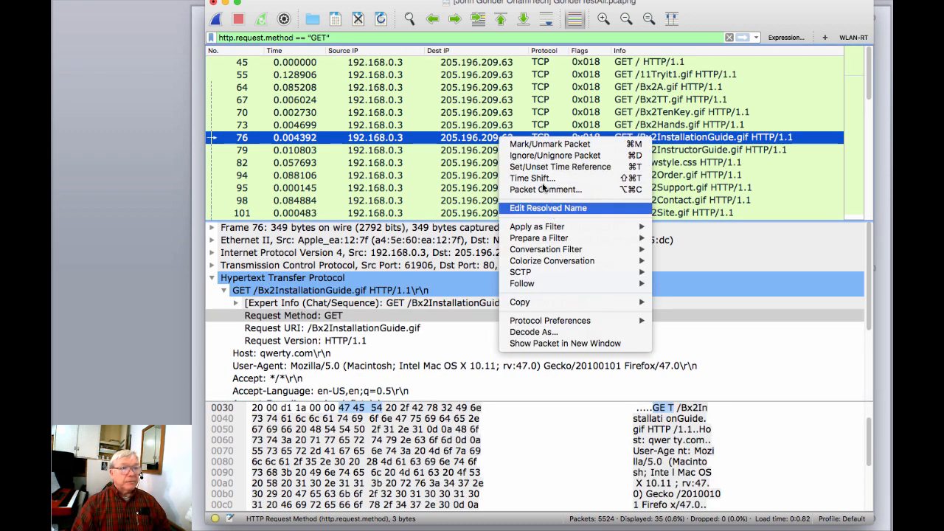
{"action": "left_click", "coordinate": [543, 189]}
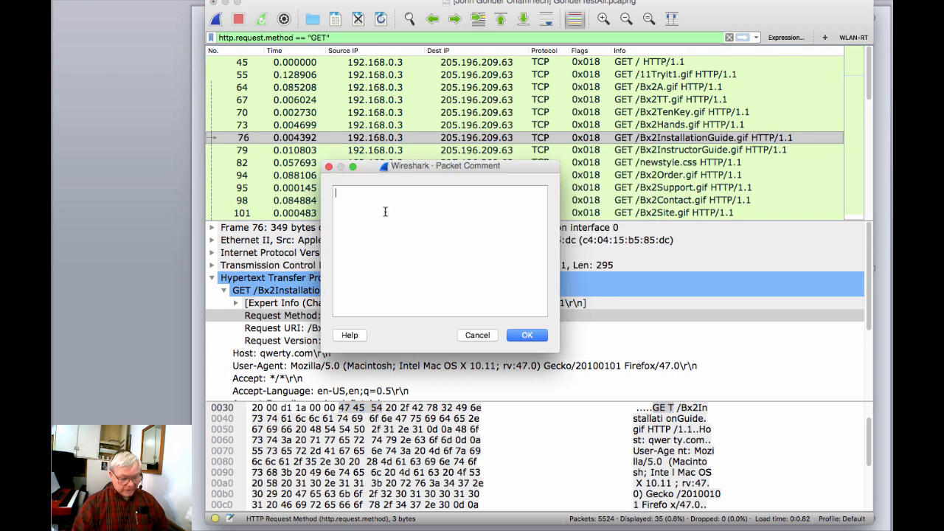
{"action": "type", "text": "get packet for"}
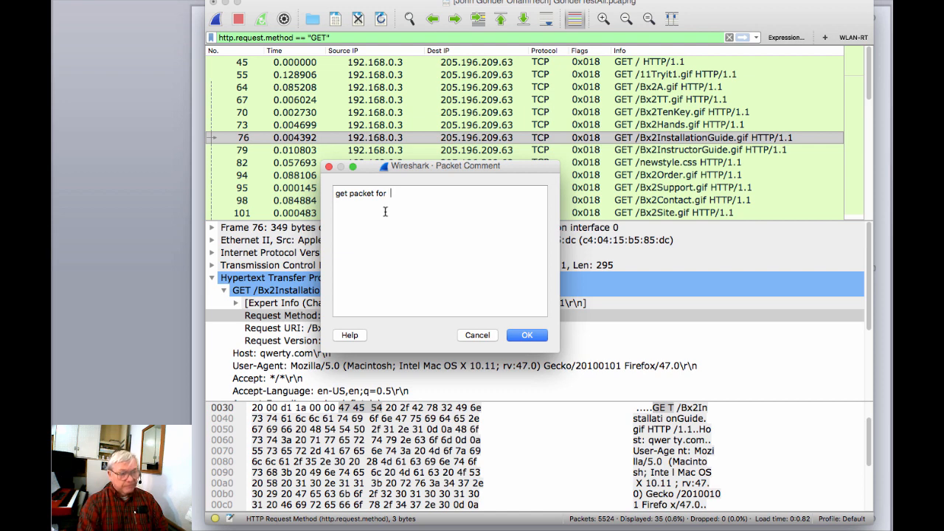
{"action": "type", "text": "asdflkjasdfljasdlfjaldsfjsdlk"}
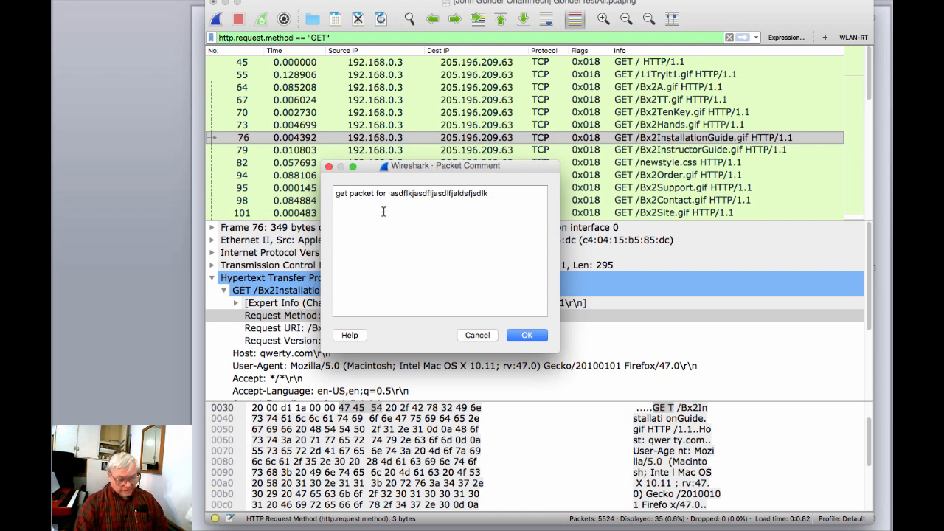
{"action": "key", "text": "super+a"}
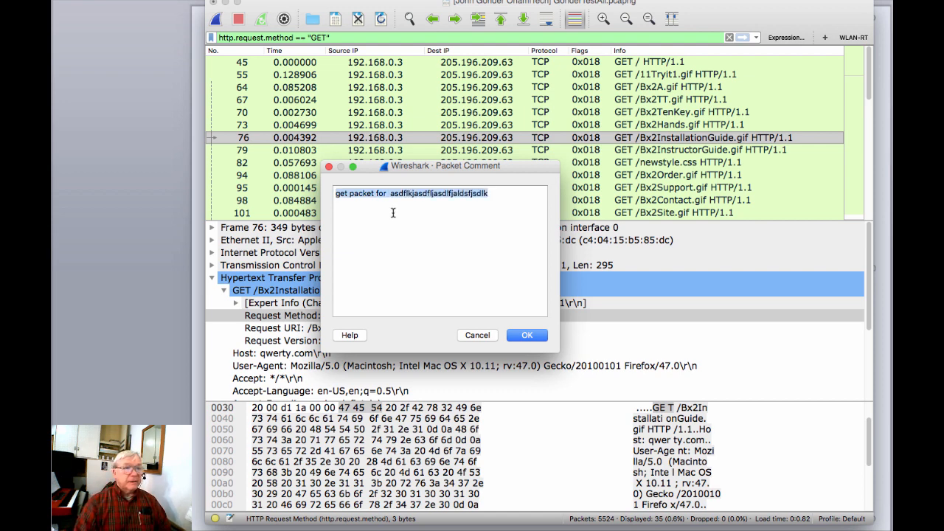
{"action": "left_click", "coordinate": [526, 336]}
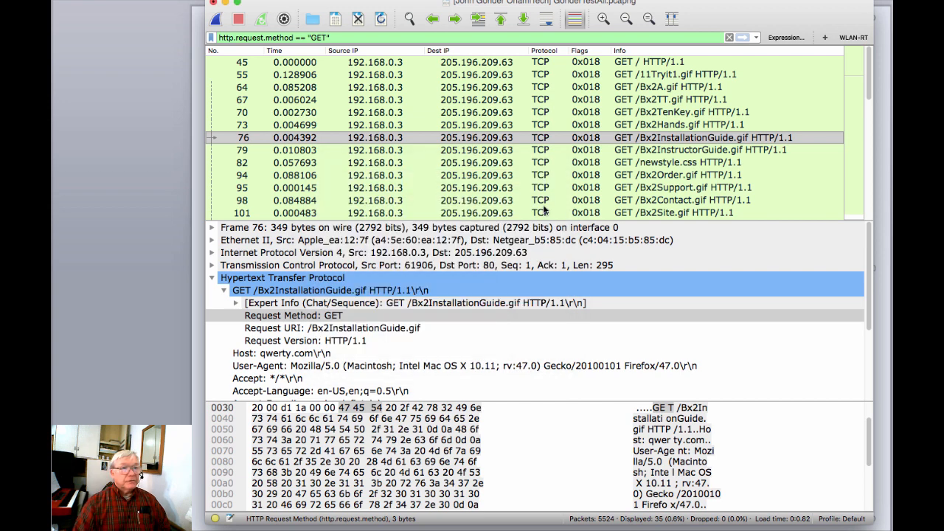
Step: Add the same comment "get packet for asdflkjasdfljasdlfjaldsfjsdlk" to packet 82, the GET request for /newstyle.css
{"action": "left_click", "coordinate": [490, 165]}
{"action": "right_click", "coordinate": [490, 165]}
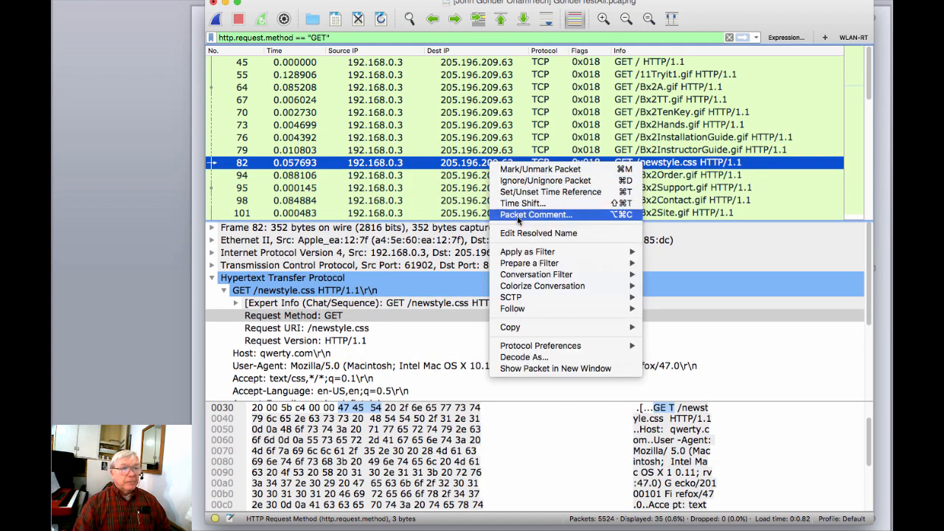
{"action": "left_click", "coordinate": [520, 215]}
{"action": "type", "text": "get packet for asdflkjasdfljasdlfjaldsfjsdlk"}
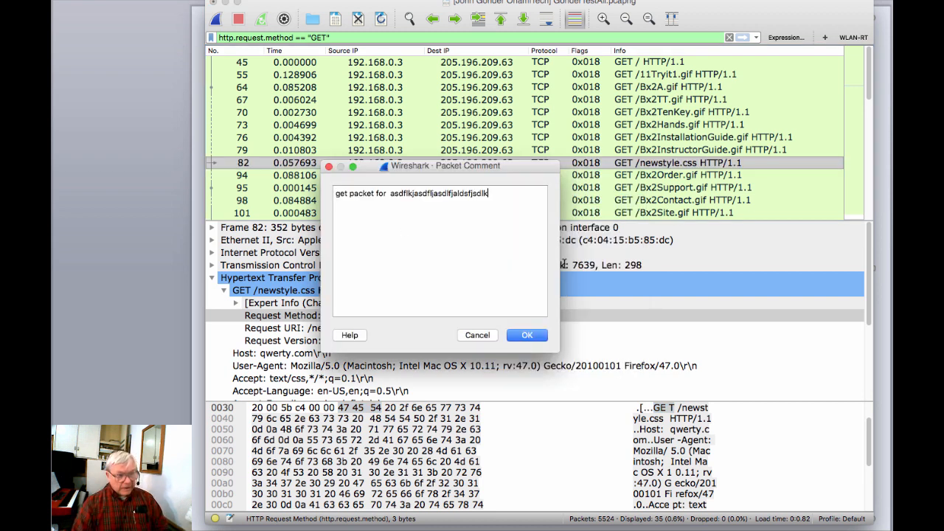
{"action": "key", "text": "Return"}
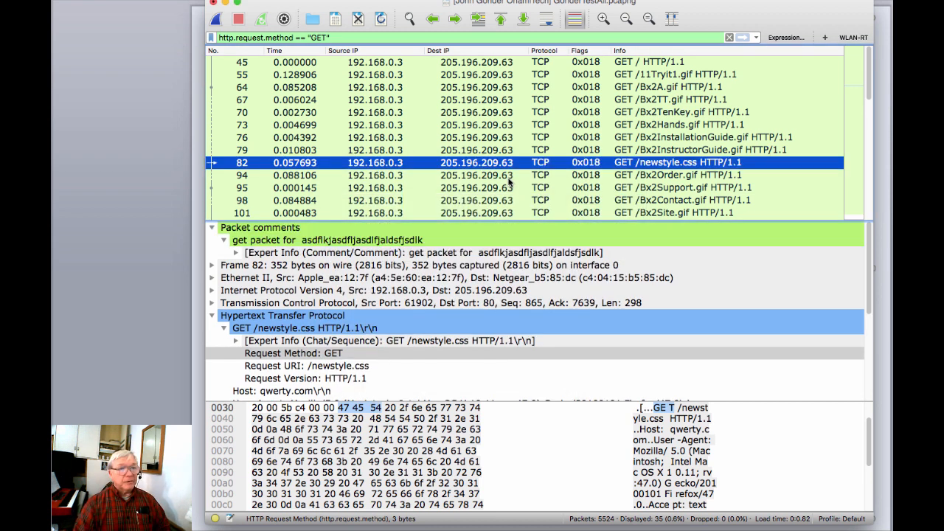
Step: Add the same comment "get packet for asdflkjasdfljasdlfjaldsfjsdlk" to packet 149, the GET request for /Keyboard2.gif
{"action": "left_click", "coordinate": [509, 182]}
{"action": "scroll", "coordinate": [486, 148], "scroll_direction": "down", "scroll_amount": 5}
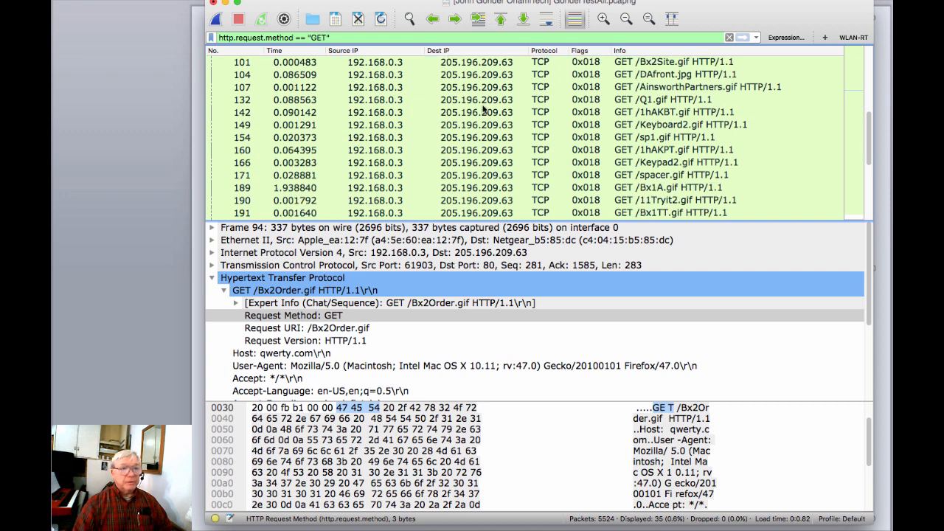
{"action": "left_click", "coordinate": [476, 129]}
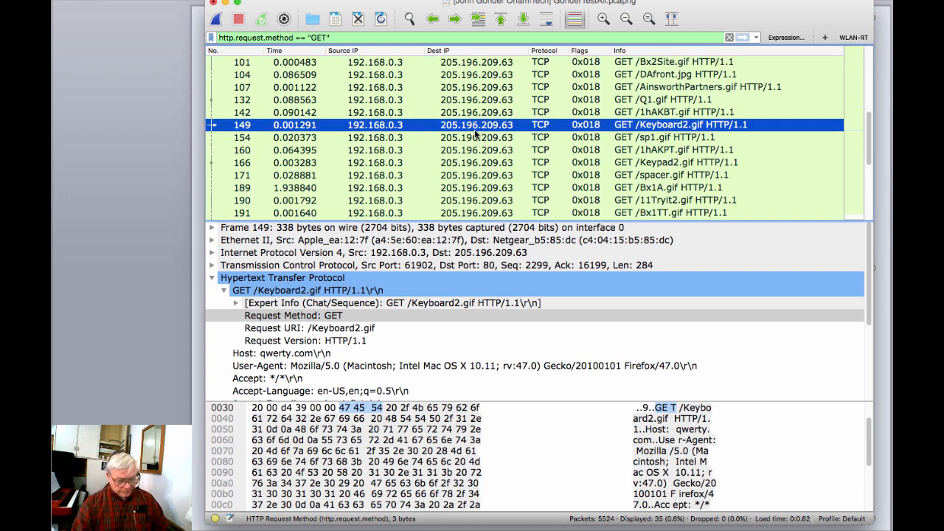
{"action": "right_click", "coordinate": [474, 131]}
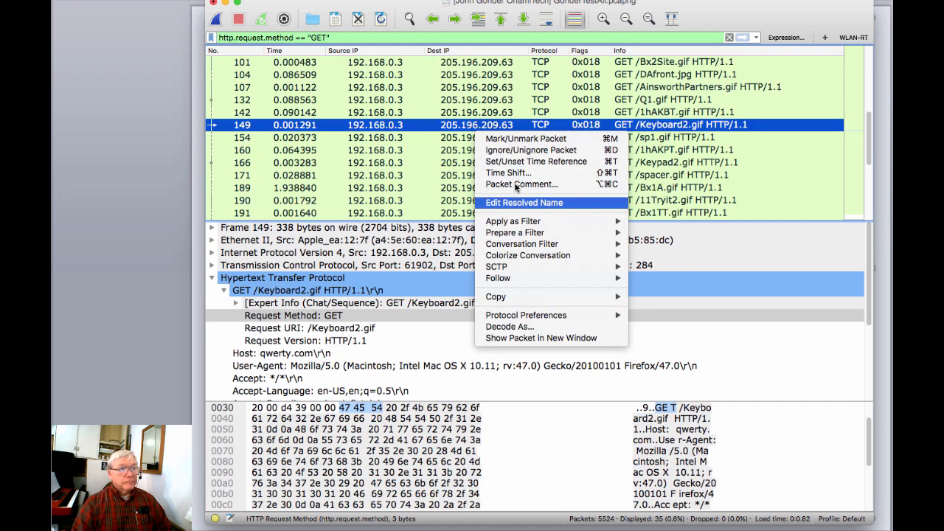
{"action": "left_click", "coordinate": [516, 187]}
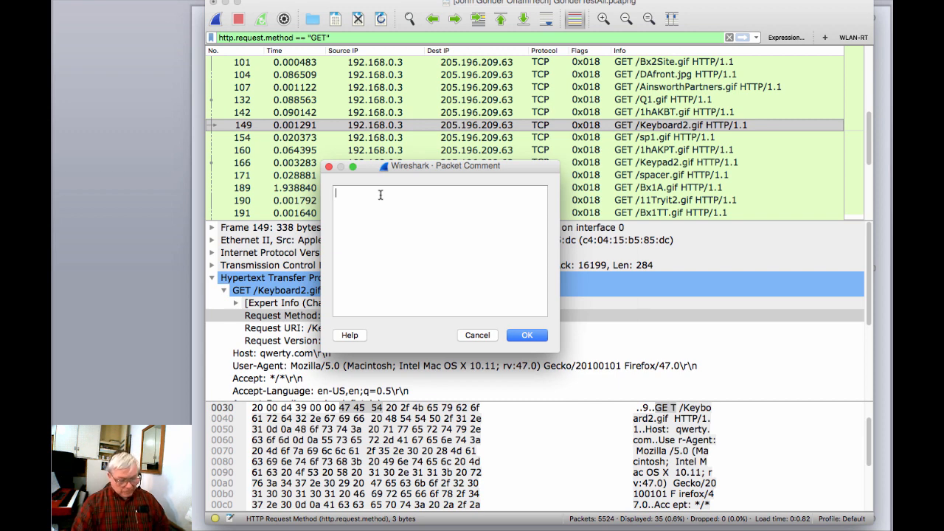
{"action": "type", "text": "get packet for  asdflkjasdfljasdlfjaldsfjsdlk"}
{"action": "left_click", "coordinate": [526, 336]}
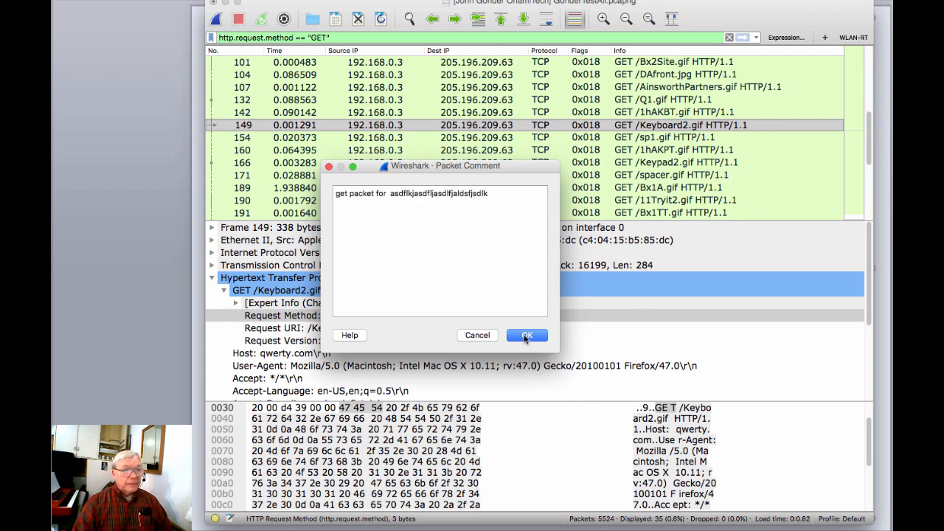
Step: Clear the GET filter and filter the packet list to commented packets only, using the Packet comments field (pkt_comment) of packet 149
{"action": "left_click", "coordinate": [727, 37]}
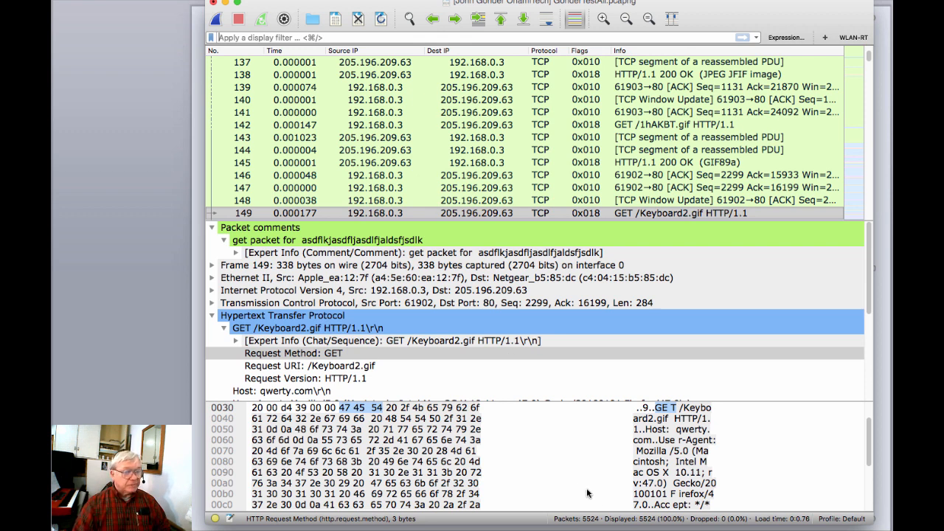
{"action": "right_click", "coordinate": [252, 232]}
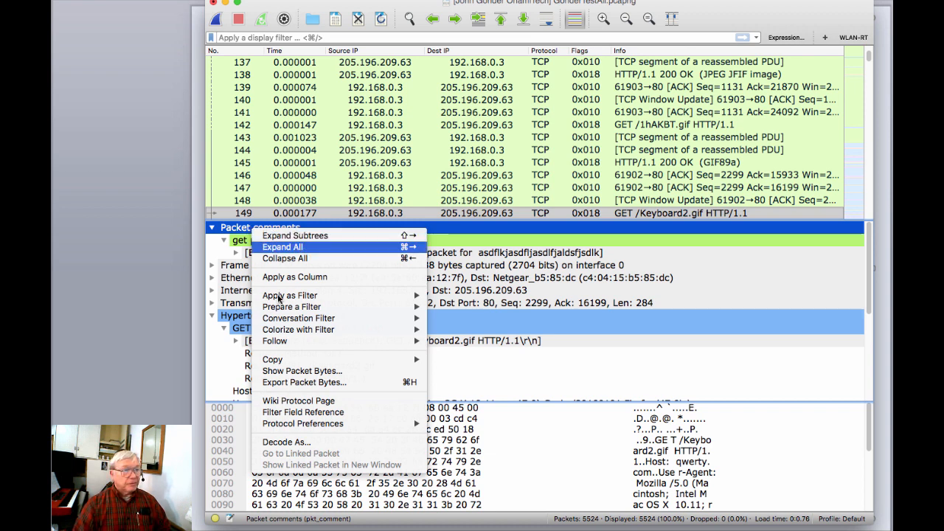
{"action": "mouse_move", "coordinate": [319, 296]}
{"action": "left_click", "coordinate": [454, 298]}
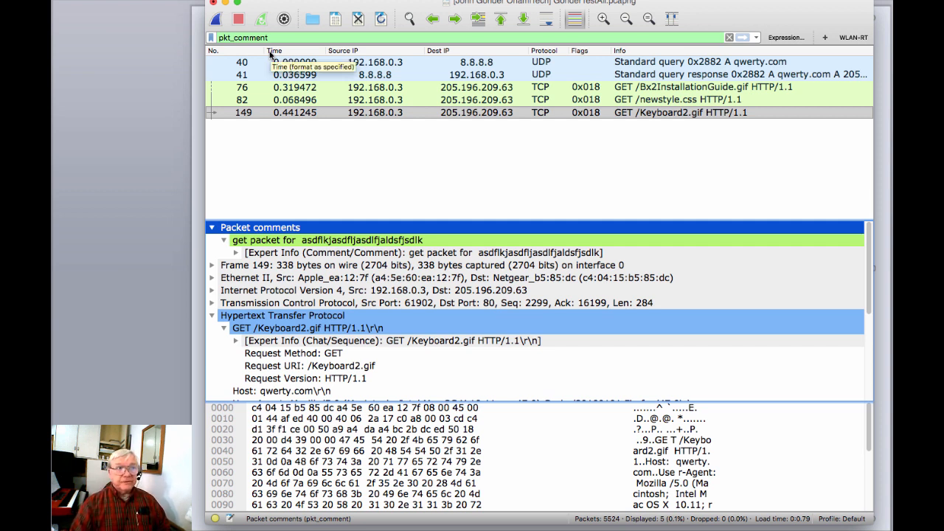
Step: Go through the filtered commented packets one by one, from packet 40 to packet 149, checking each packet's comment
{"action": "left_click", "coordinate": [483, 144]}
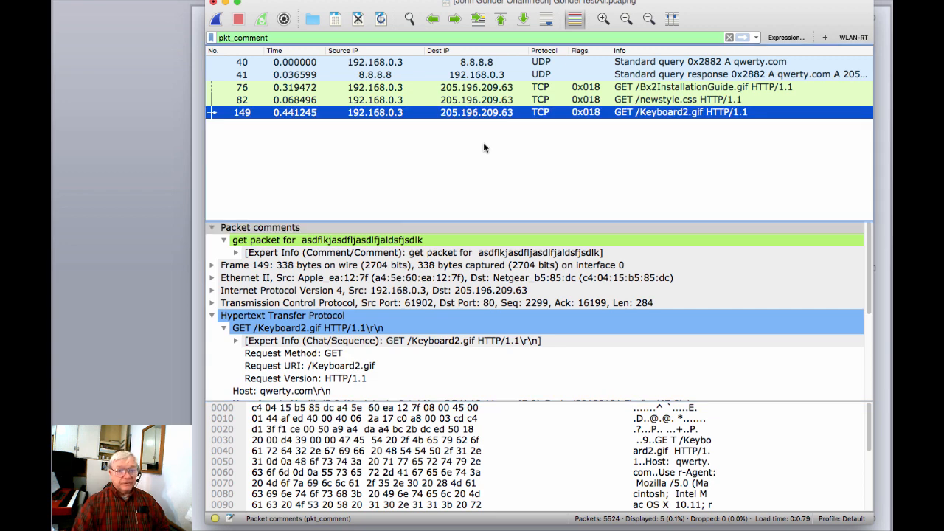
{"action": "left_click", "coordinate": [450, 63]}
{"action": "key", "text": "Down"}
{"action": "key", "text": "Down"}
{"action": "key", "text": "Down"}
{"action": "key", "text": "Down"}
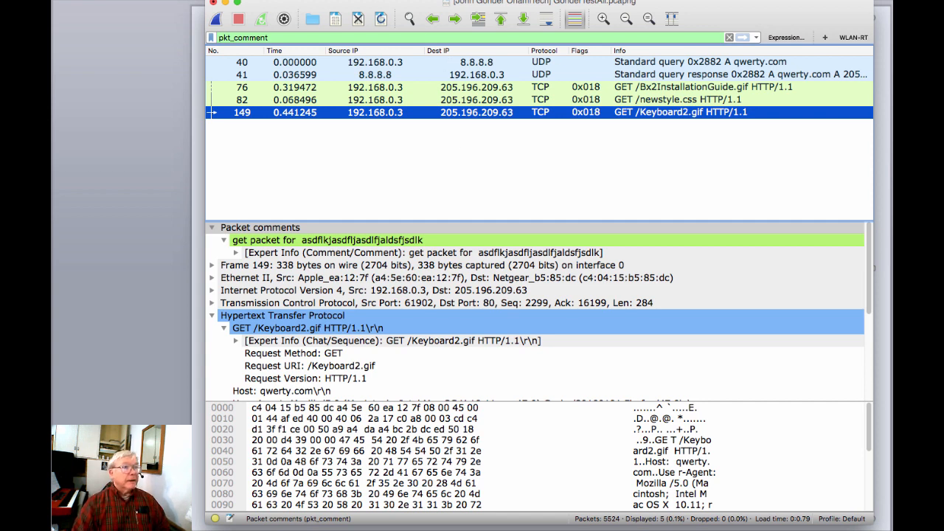
Step: Open the Expert Information for the capture, examine the Comment entries at the end of its list, and close it
{"action": "left_click", "coordinate": [247, 0]}
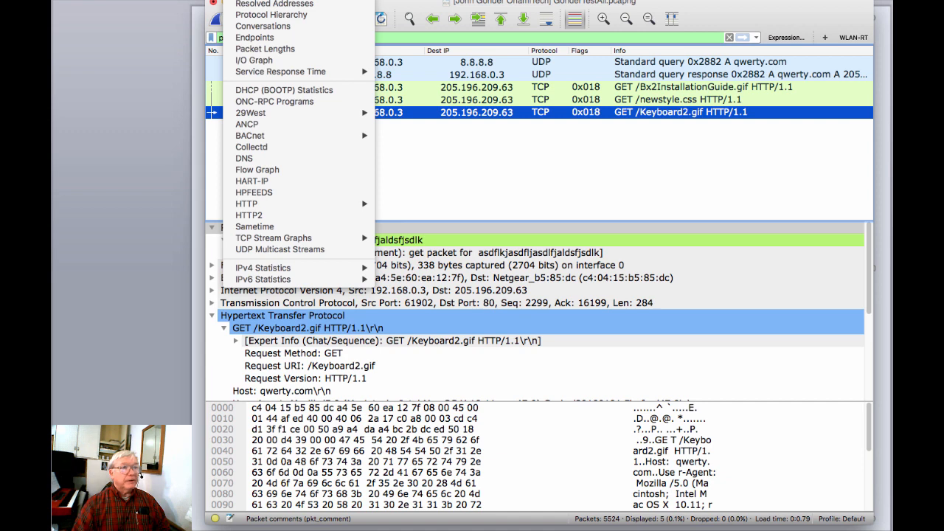
{"action": "mouse_move", "coordinate": [202, 0]}
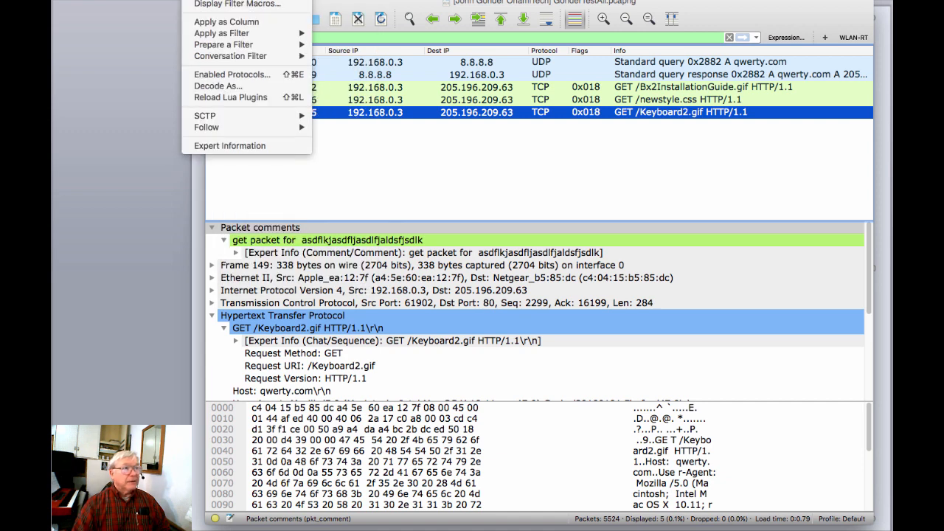
{"action": "mouse_move", "coordinate": [247, 0]}
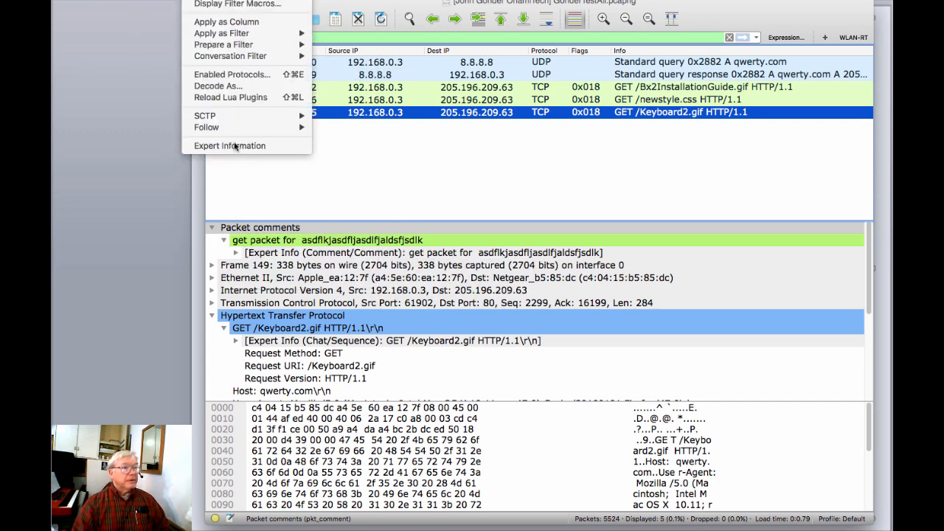
{"action": "left_click", "coordinate": [234, 146]}
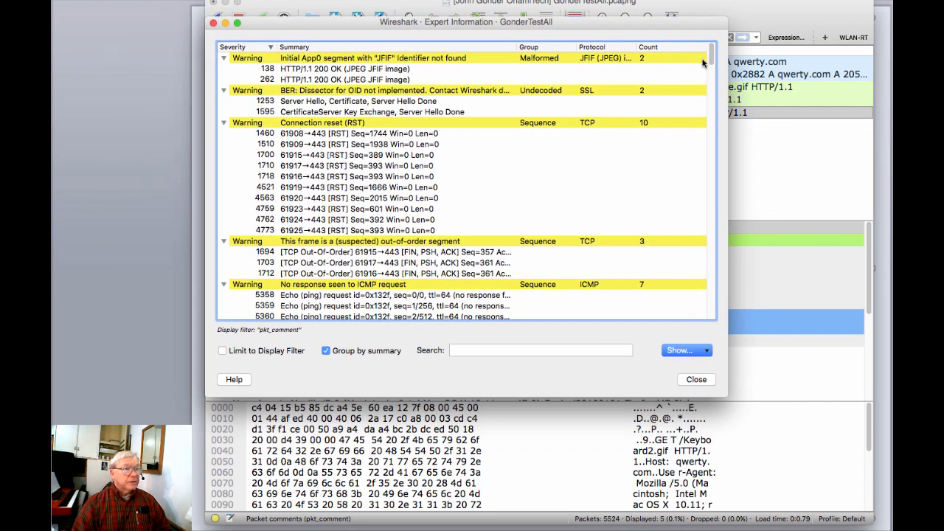
{"action": "scroll", "coordinate": [269, 238], "scroll_direction": "down", "scroll_amount": 15}
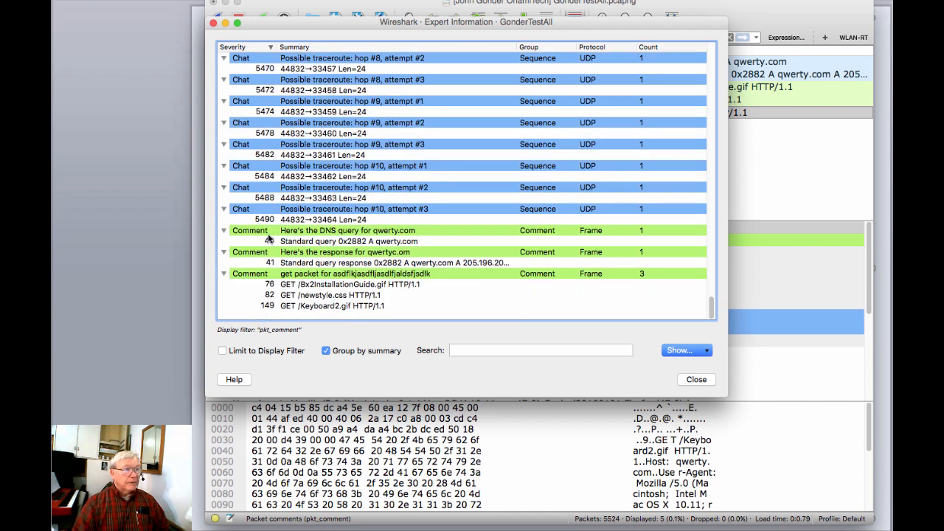
{"action": "left_click", "coordinate": [213, 24]}
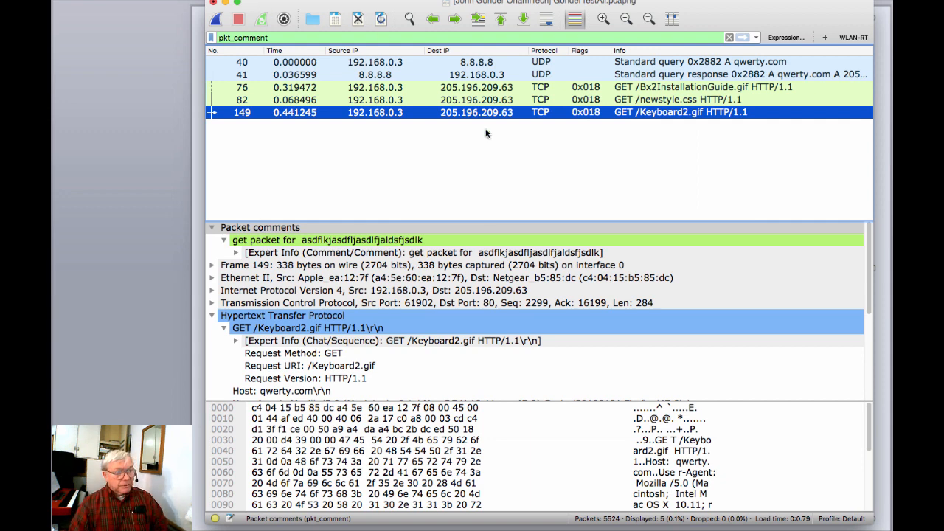
Step: Switch to the lab slide, highlight the line about saving only the commented packets, and return to Wireshark
{"action": "key", "text": "super+Tab"}
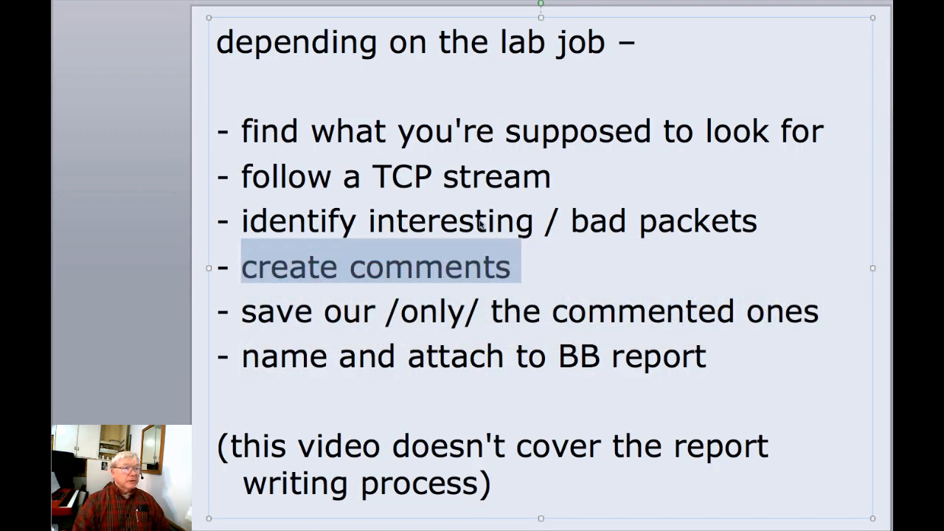
{"action": "left_click_drag", "start_coordinate": [698, 310], "coordinate": [210, 312]}
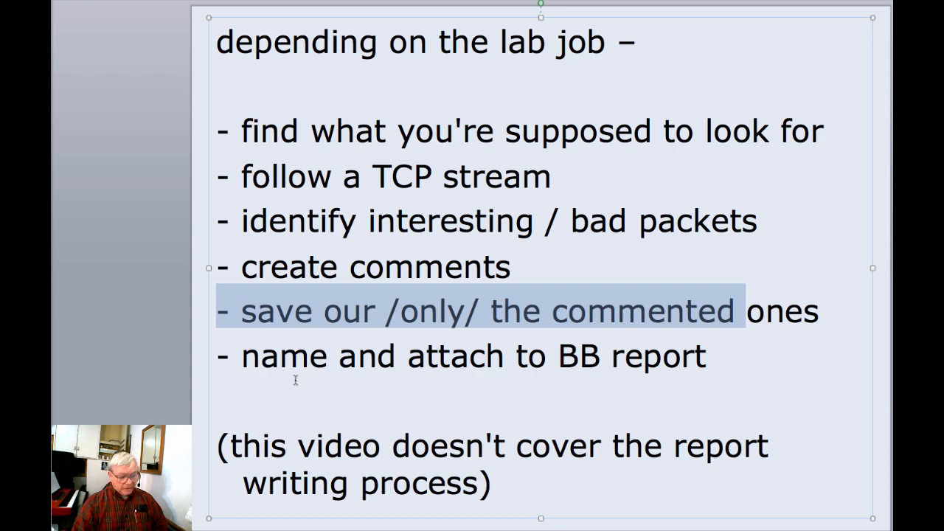
{"action": "key", "text": "super+Tab"}
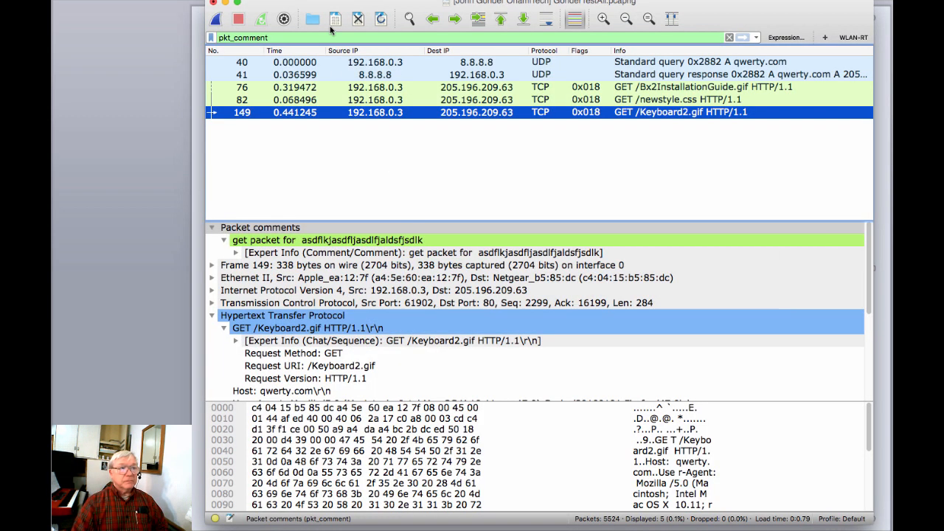
Step: Reapply the Packet comments field of packet 149 as the display filter
{"action": "right_click", "coordinate": [267, 230]}
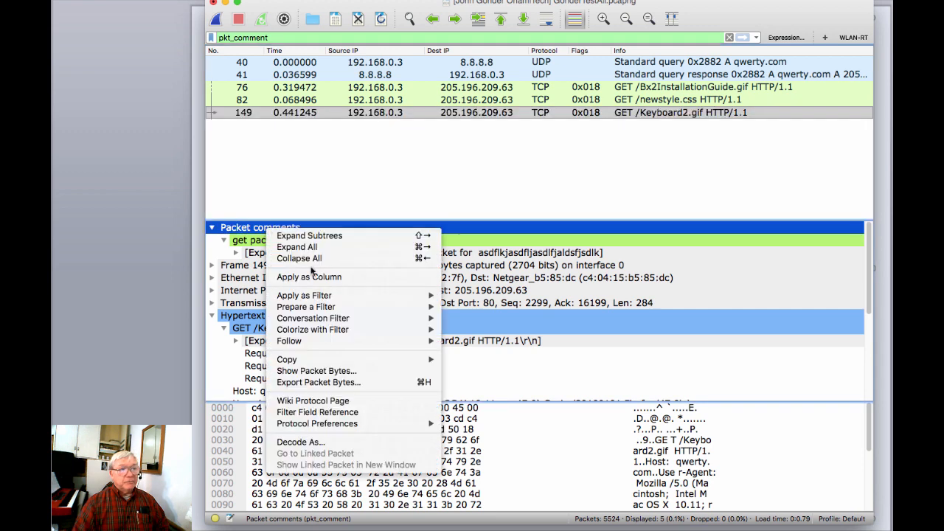
{"action": "mouse_move", "coordinate": [413, 295]}
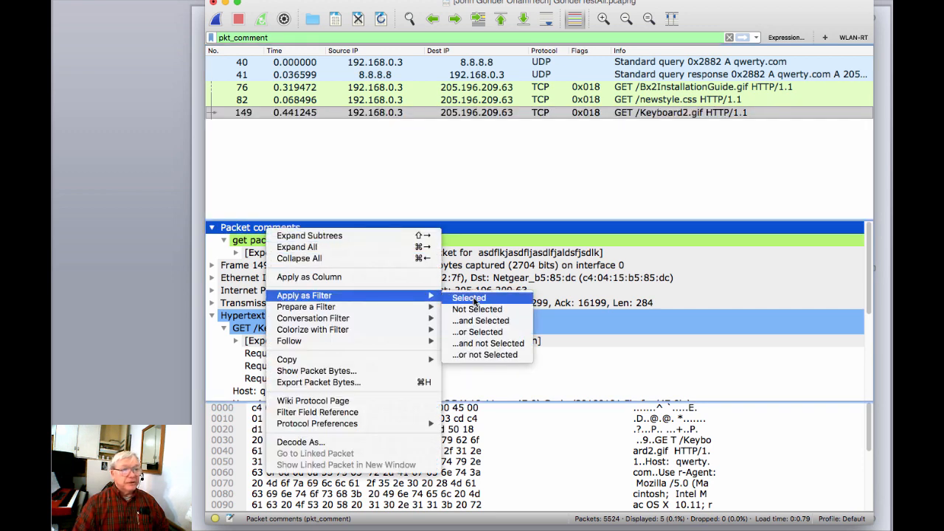
{"action": "left_click", "coordinate": [475, 300]}
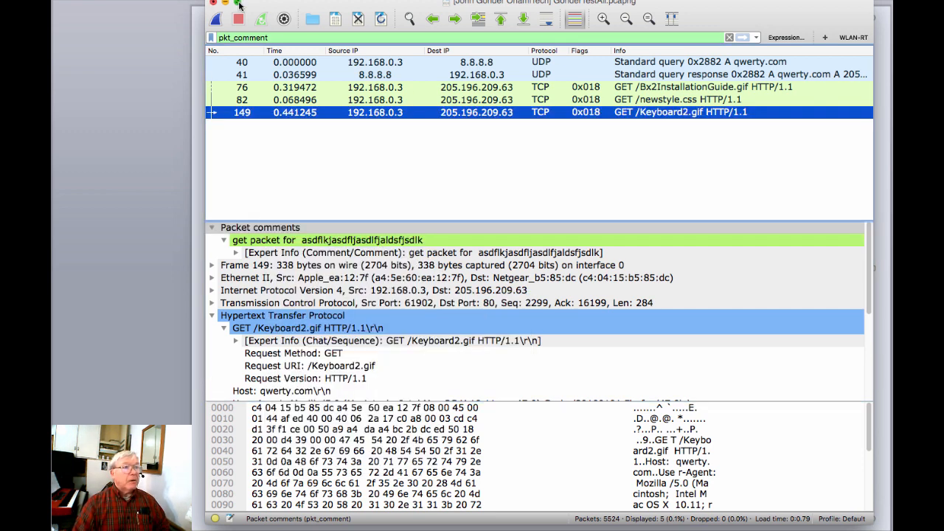
Step: Export all displayed packets to the Desktop as a pcapng file named with the student's surname followed by Wk1PacketComments
{"action": "left_click", "coordinate": [55, 0]}
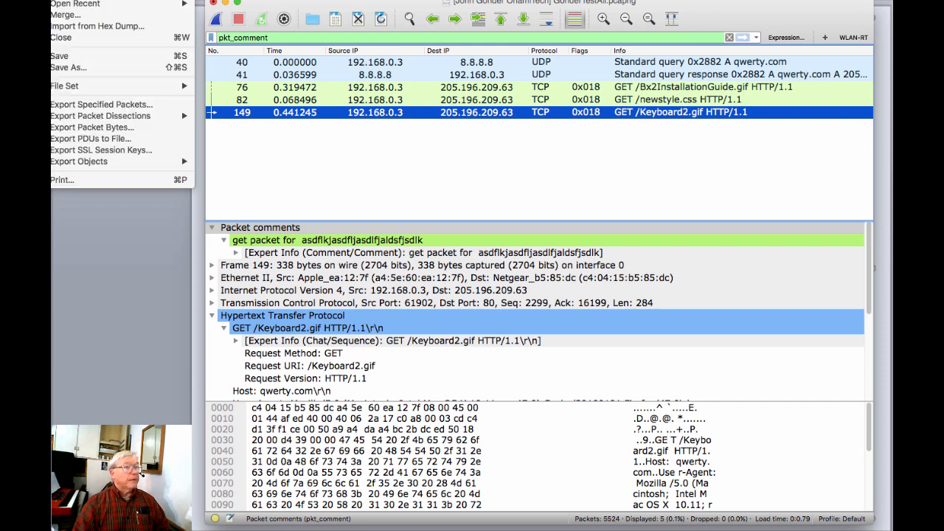
{"action": "left_click", "coordinate": [126, 109]}
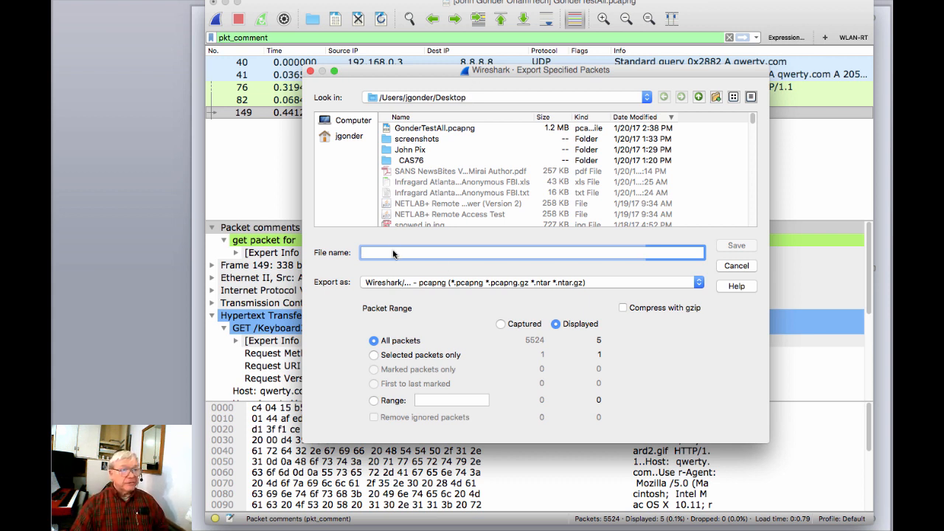
{"action": "type", "text": "Gon"}
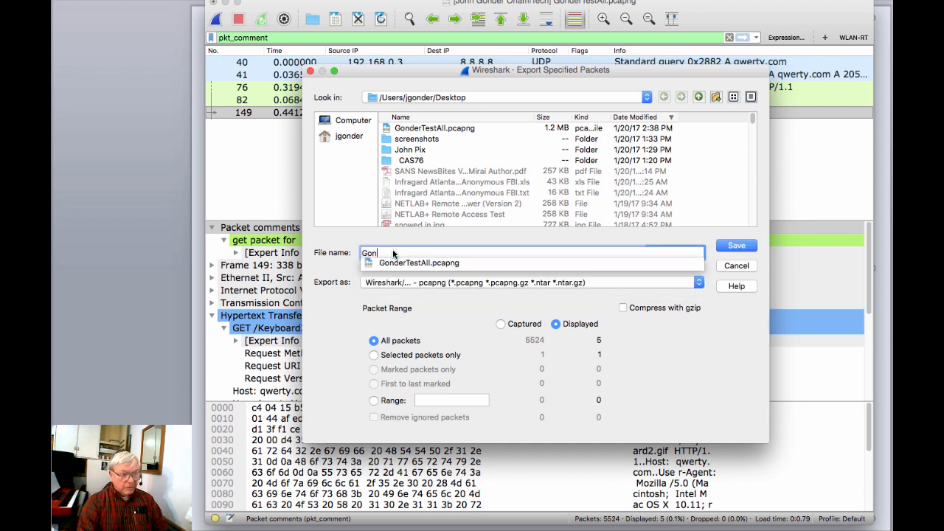
{"action": "type", "text": "der"}
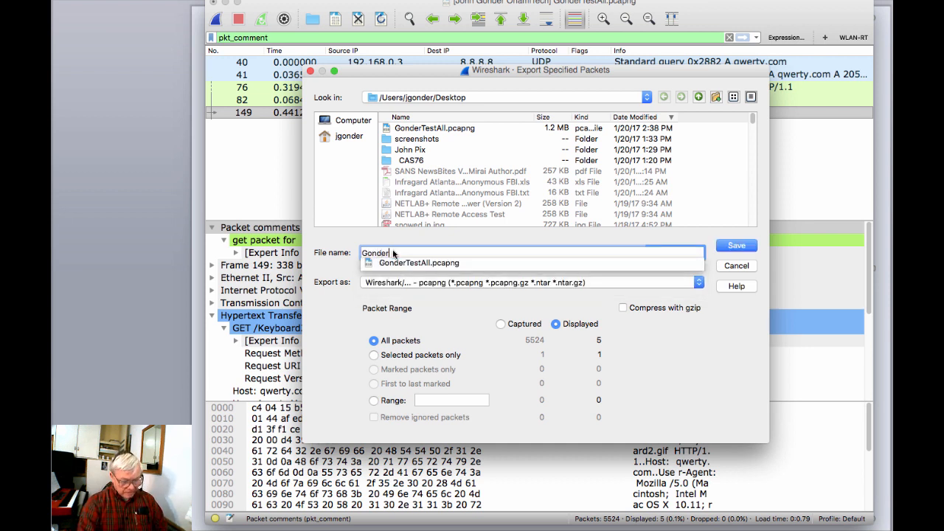
{"action": "type", "text": "Wk1"}
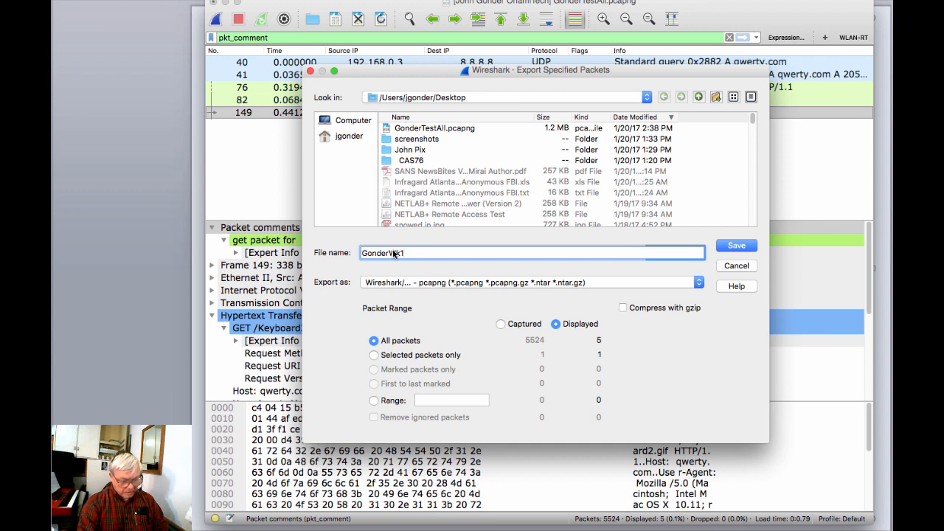
{"action": "type", "text": "Pazc"}
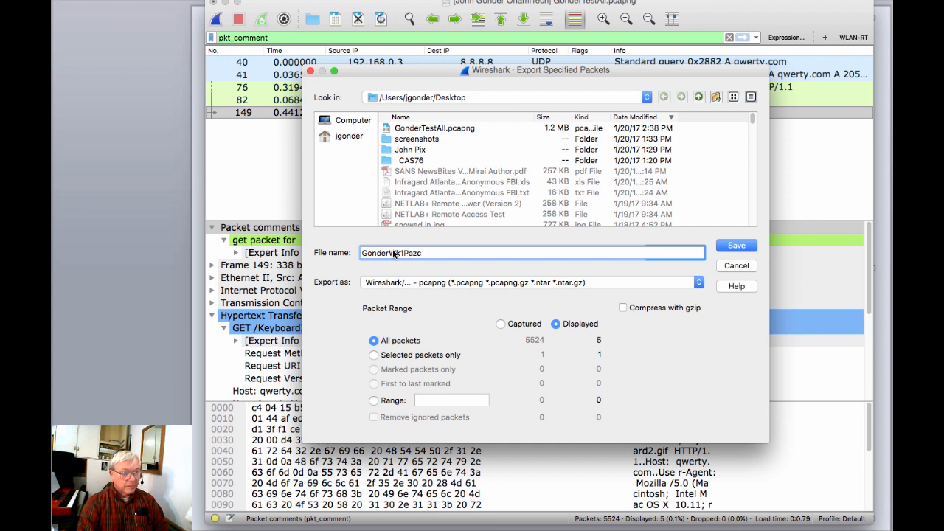
{"action": "key", "text": "BackSpace"}
{"action": "key", "text": "BackSpace"}
{"action": "type", "text": "cketComments"}
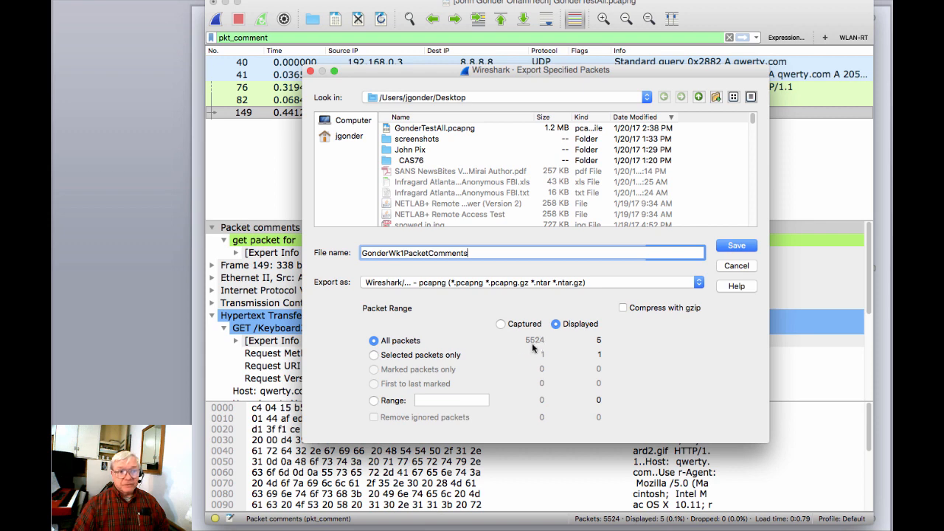
{"action": "left_click", "coordinate": [737, 246]}
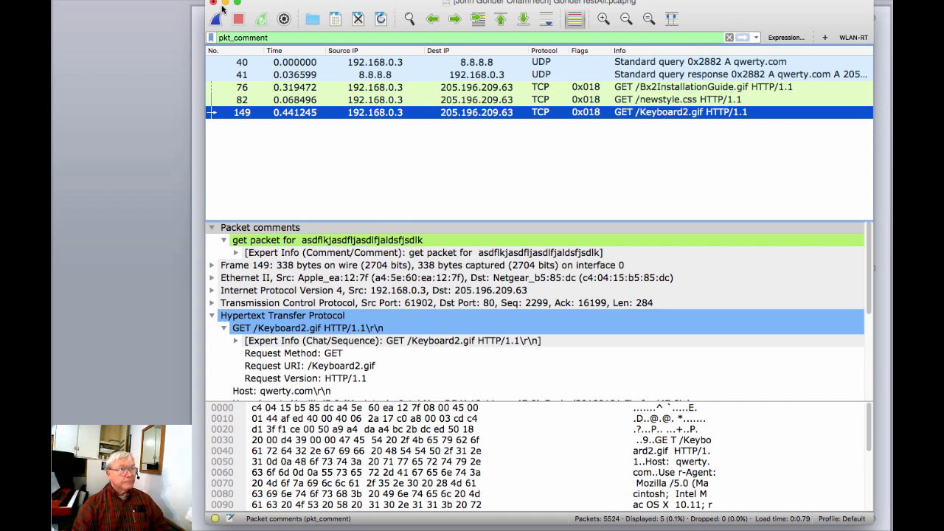
Step: Switch to the lab slide and highlight the line "name and attach to BB report"
{"action": "left_click", "coordinate": [174, 57]}
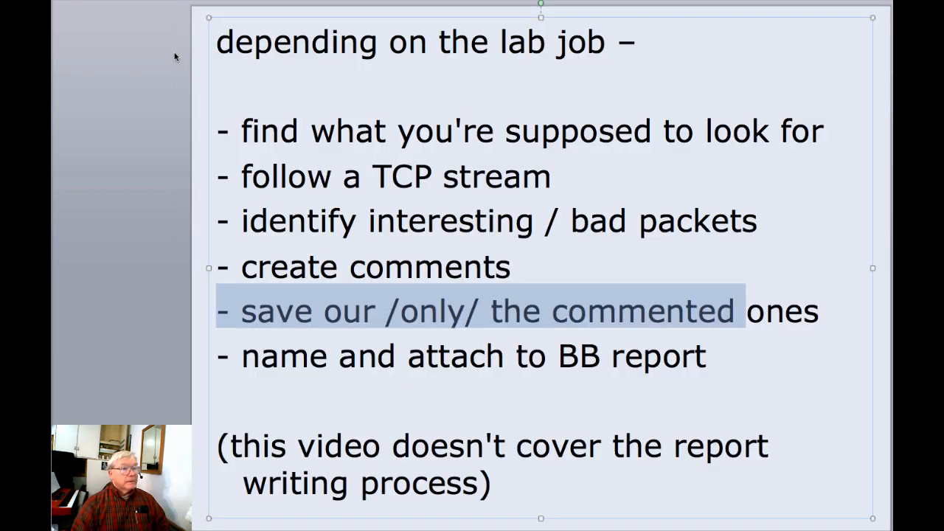
{"action": "left_click", "coordinate": [174, 52]}
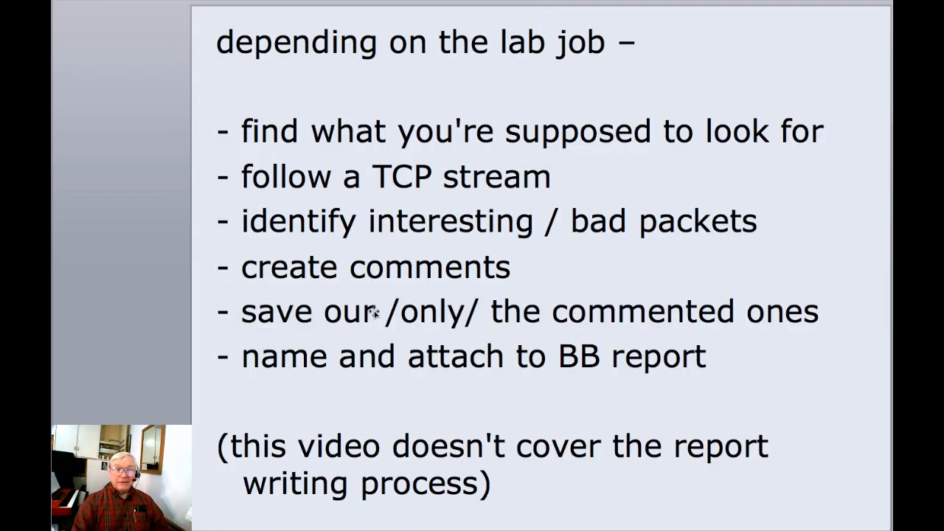
{"action": "left_click_drag", "start_coordinate": [706, 354], "coordinate": [191, 360]}
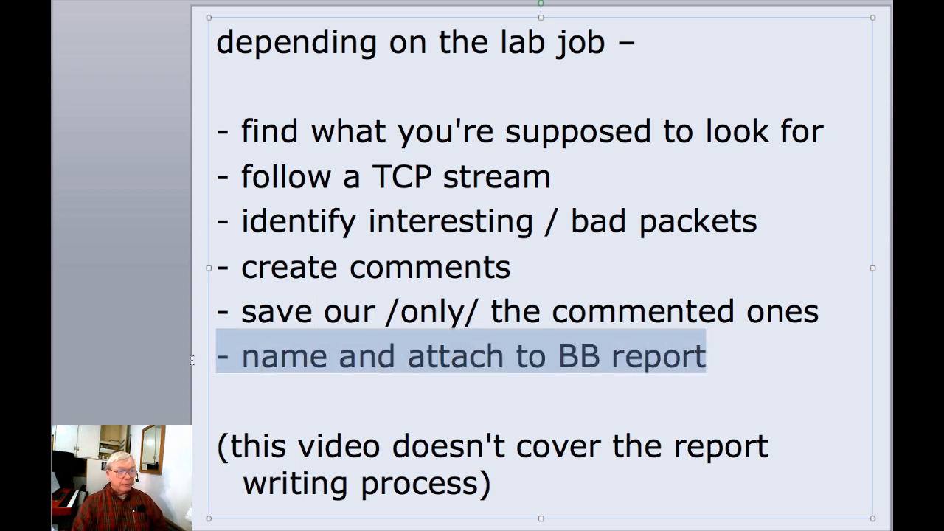
Step: Switch to Firefox and open the clpccd Blackboard login site in a new window, moving the window into view
{"action": "key", "text": "super+Tab"}
{"action": "key", "text": "super+Tab"}
{"action": "key", "text": "super+Tab"}
{"action": "key", "text": "super+Tab"}
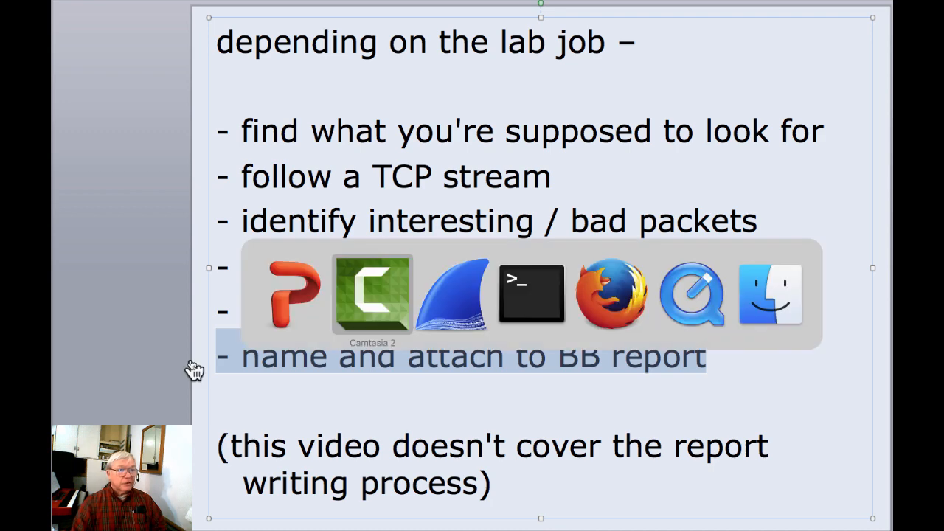
{"action": "key", "text": "super+n"}
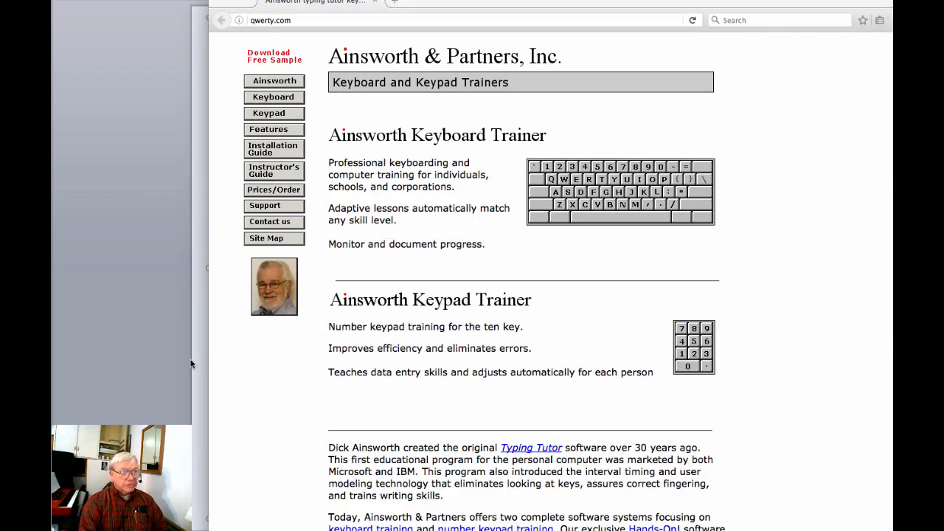
{"action": "type", "text": "blackboard.com/"}
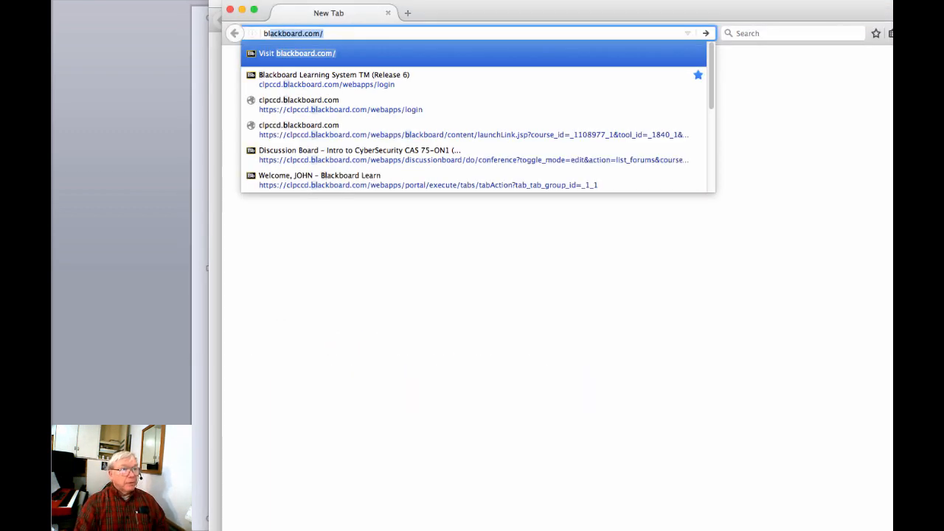
{"action": "key", "text": "Down"}
{"action": "key", "text": "Return"}
{"action": "left_click_drag", "start_coordinate": [456, 9], "coordinate": [439, 5]}
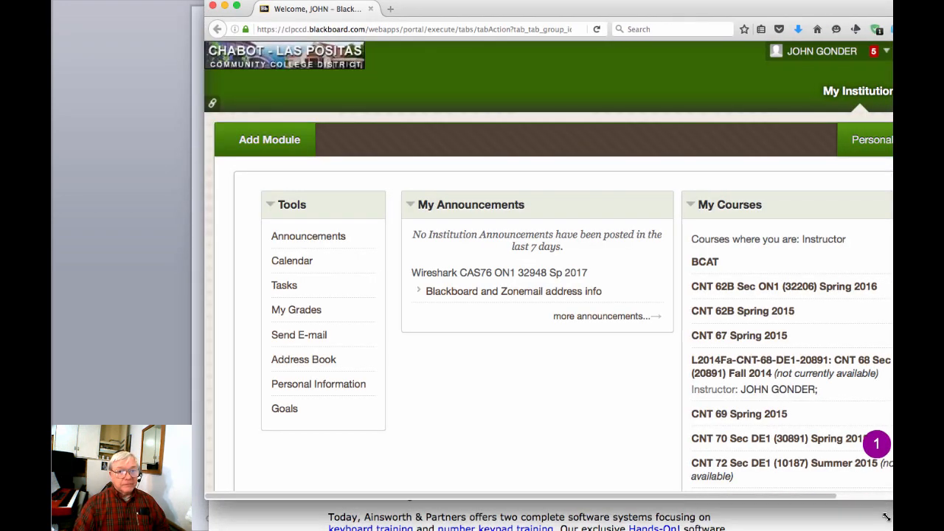
Step: Open the Practice Room forum on the discussion board of the course Wireshark CAS76 ON1 32948 Sp 2017
{"action": "scroll", "coordinate": [823, 301], "scroll_direction": "down", "scroll_amount": 5}
{"action": "left_click", "coordinate": [753, 336]}
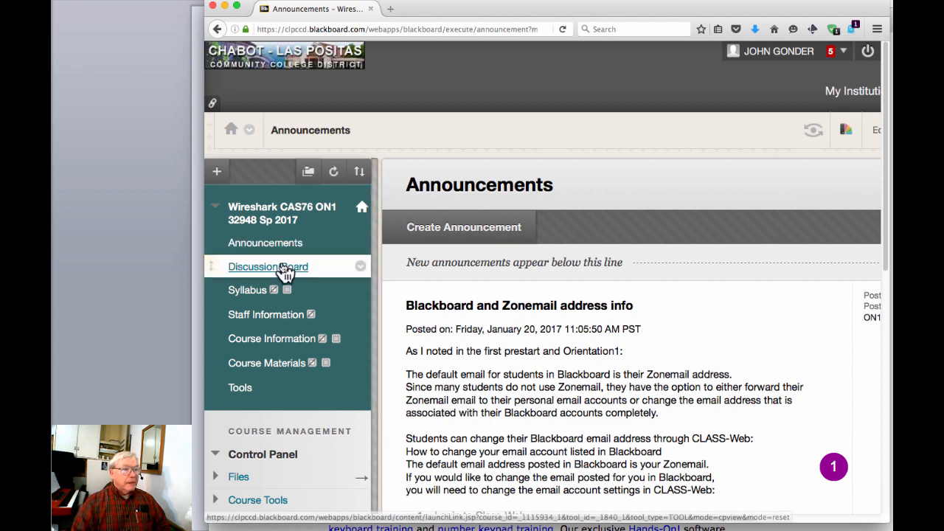
{"action": "left_click", "coordinate": [284, 270]}
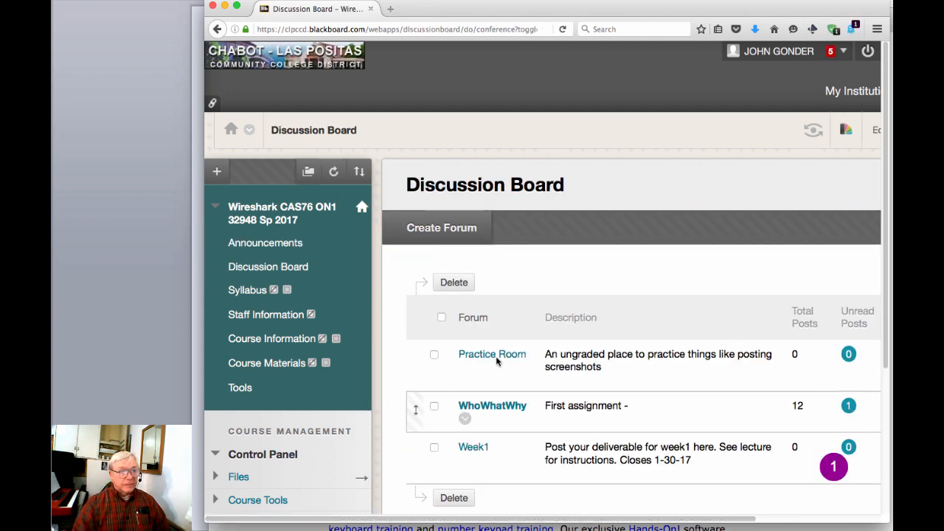
{"action": "left_click", "coordinate": [494, 359]}
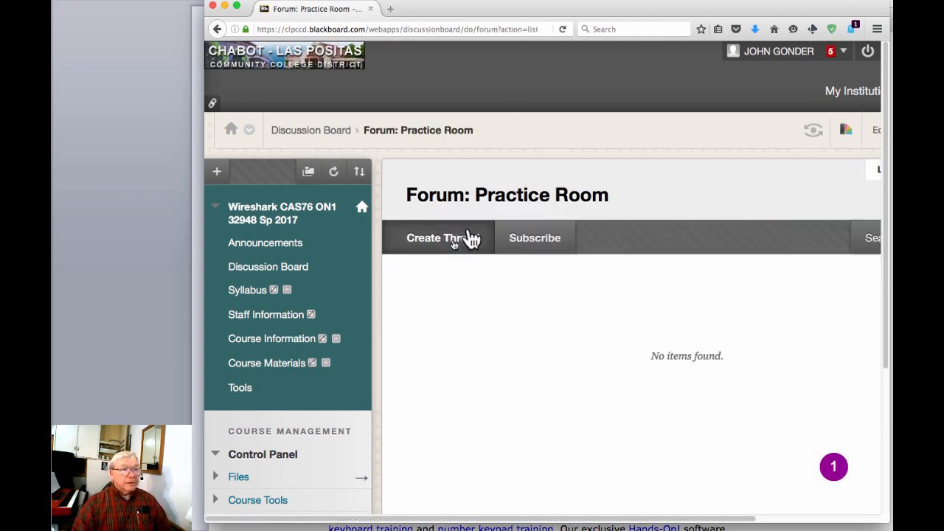
Step: Create a thread with the surname followed by "Practice" as subject and the message "Here is where my report would go"
{"action": "left_click", "coordinate": [443, 243]}
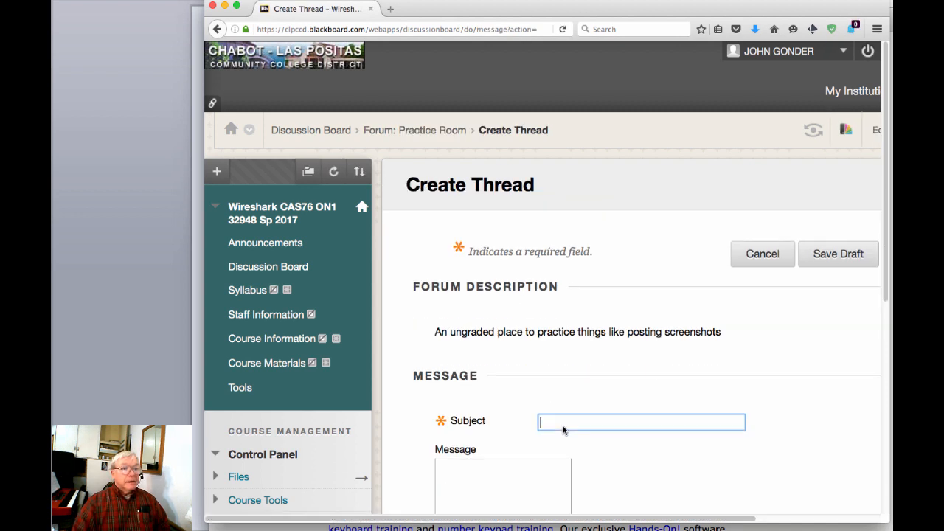
{"action": "type", "text": "Gon"}
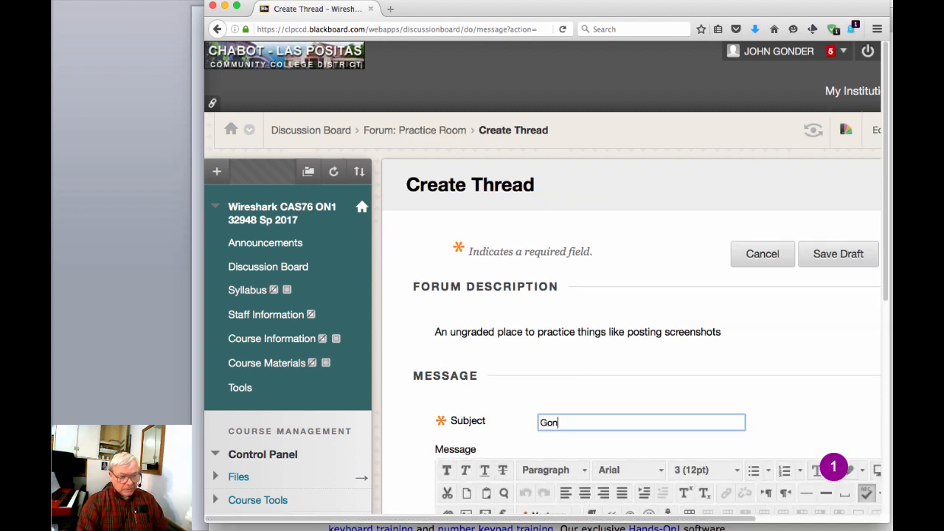
{"action": "type", "text": "derPractice"}
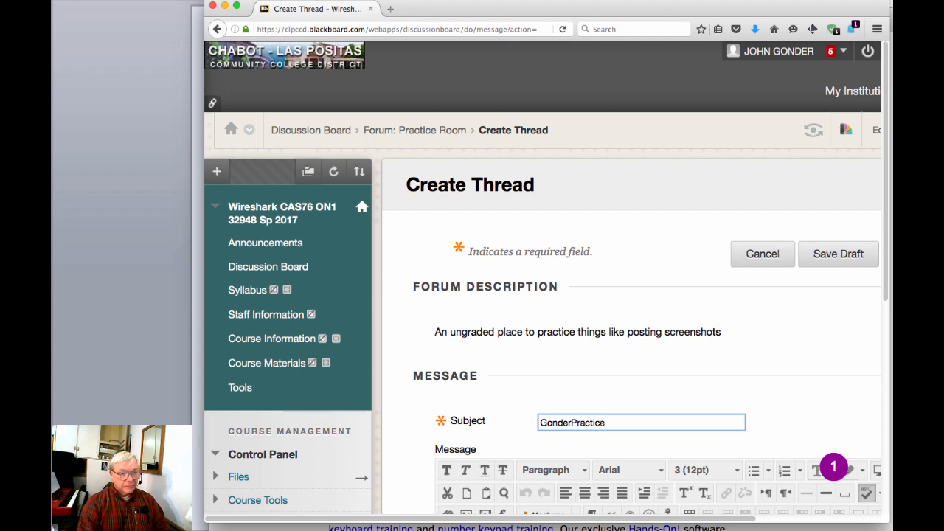
{"action": "scroll", "coordinate": [569, 350], "scroll_direction": "down", "scroll_amount": 5}
{"action": "left_click", "coordinate": [566, 345]}
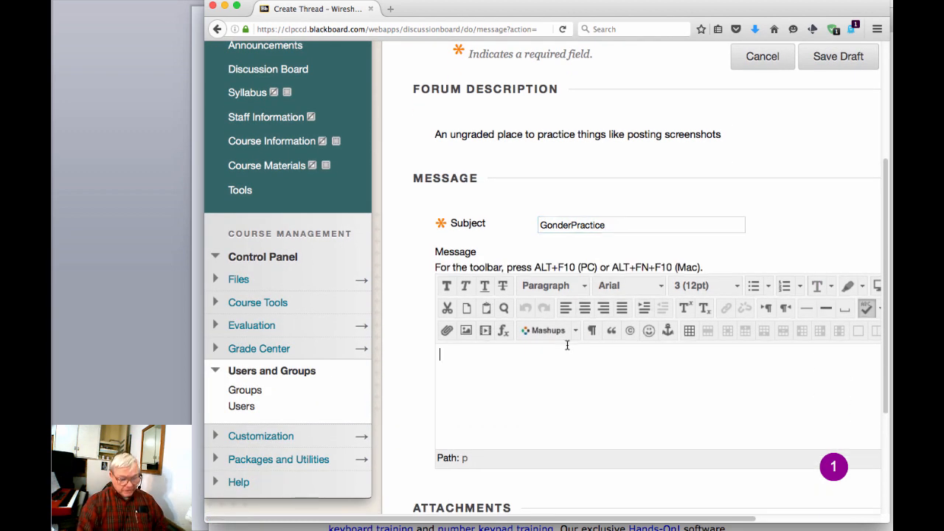
{"action": "type", "text": "Here is where"}
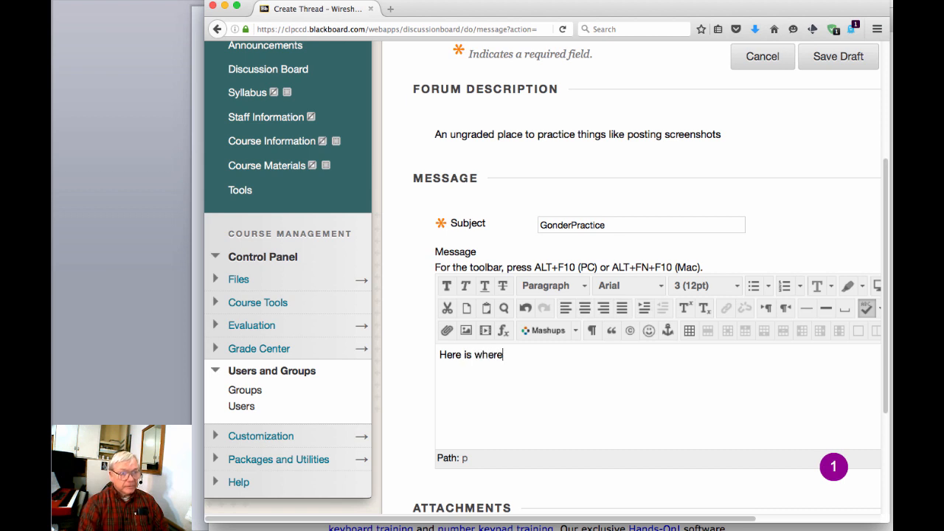
{"action": "type", "text": " my repor"}
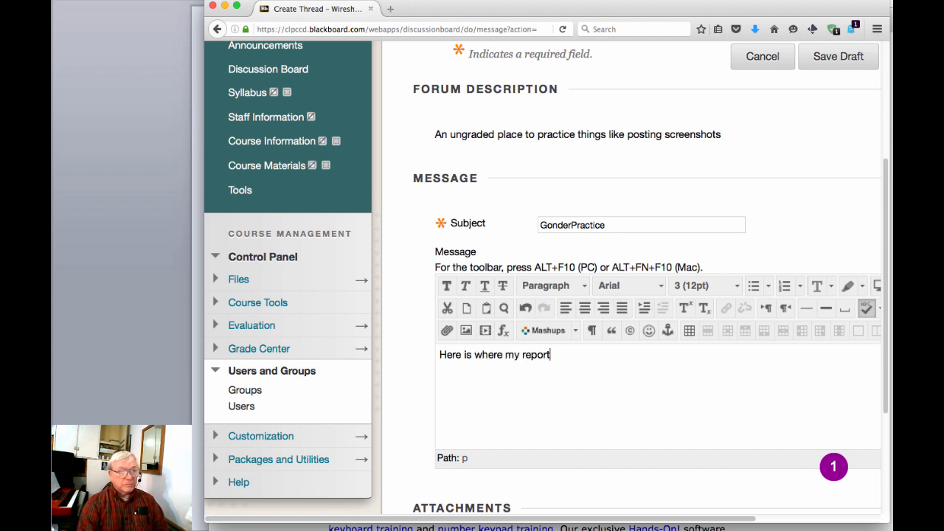
{"action": "type", "text": "t"}
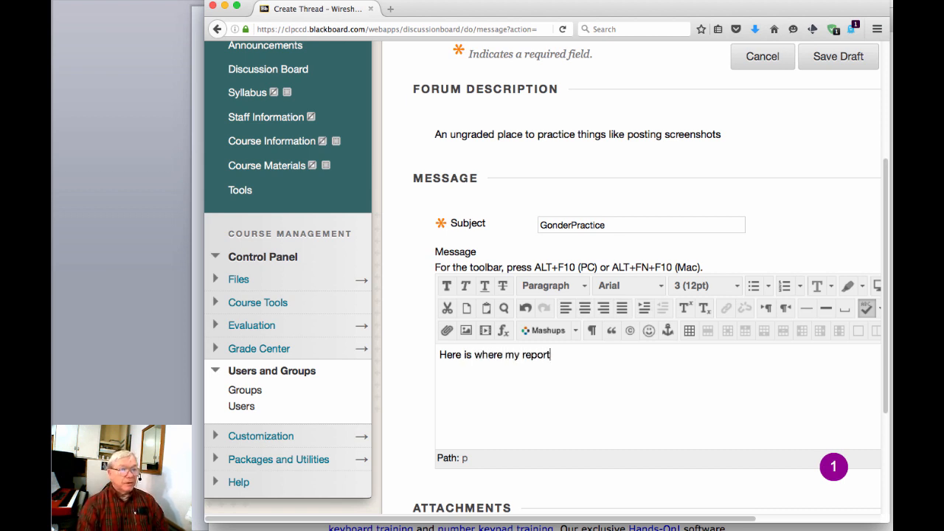
{"action": "type", "text": " would go"}
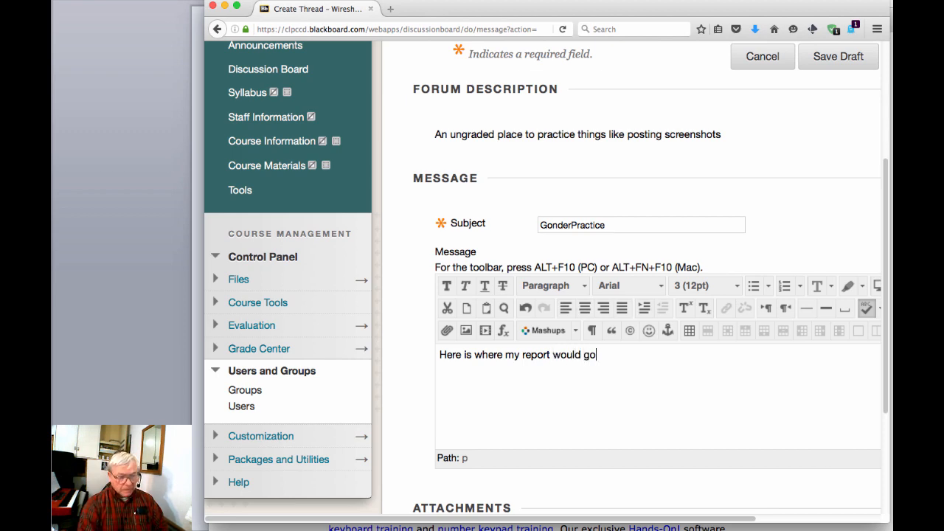
Step: Attach the exported Wk1PacketComments.pcapng file from the Desktop to the thread and bring the submit option into view
{"action": "scroll", "coordinate": [629, 270], "scroll_direction": "down", "scroll_amount": 5}
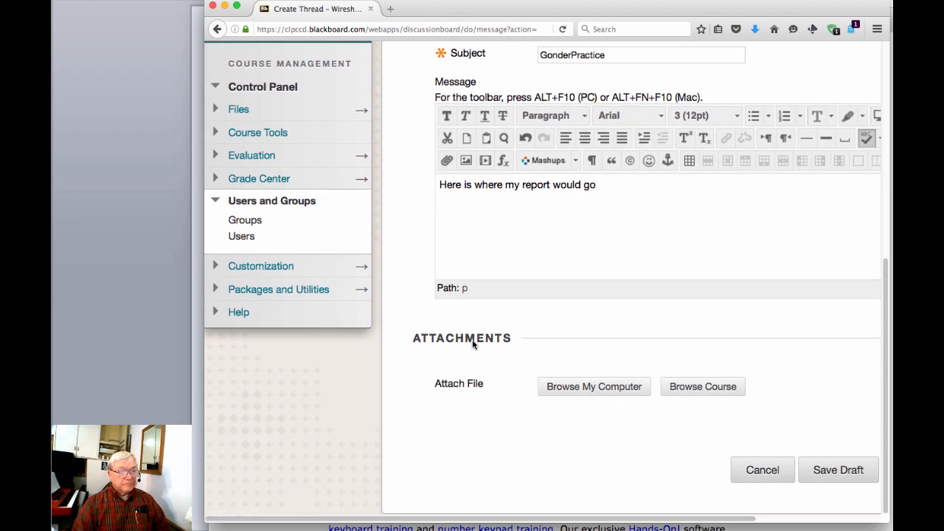
{"action": "left_click", "coordinate": [587, 388]}
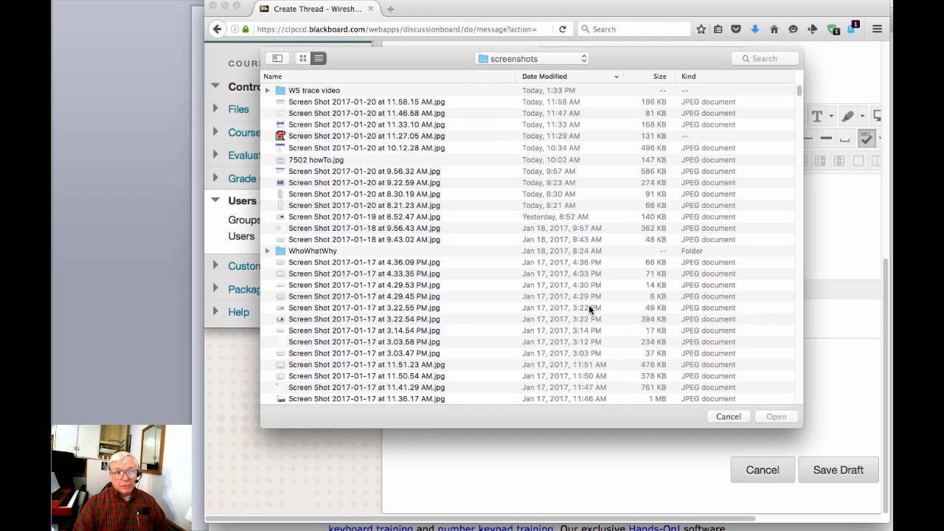
{"action": "left_click", "coordinate": [487, 59]}
{"action": "left_click", "coordinate": [331, 93]}
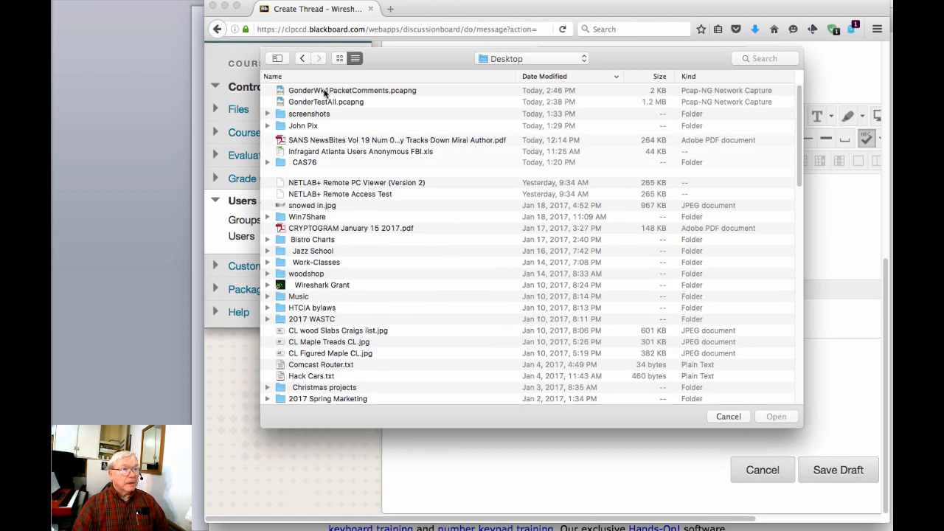
{"action": "double_click", "coordinate": [329, 90]}
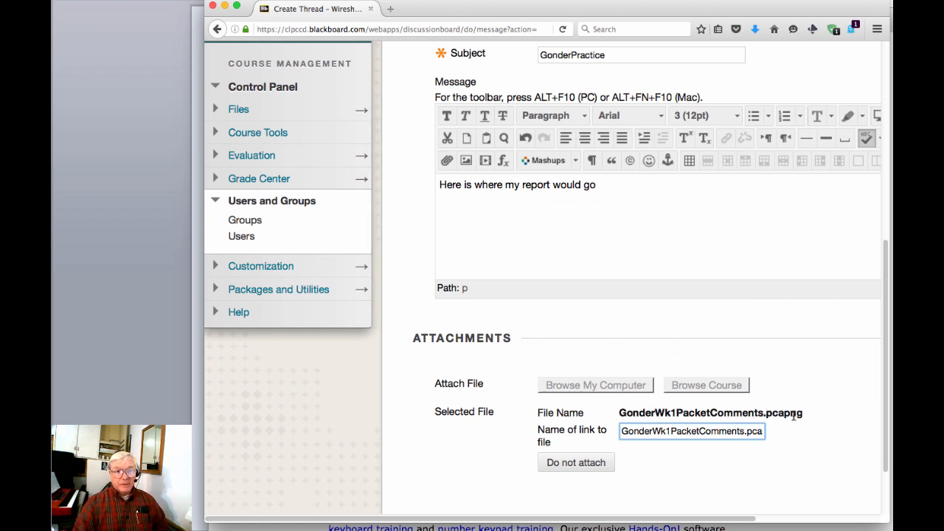
{"action": "scroll", "coordinate": [788, 268], "scroll_direction": "down", "scroll_amount": 2}
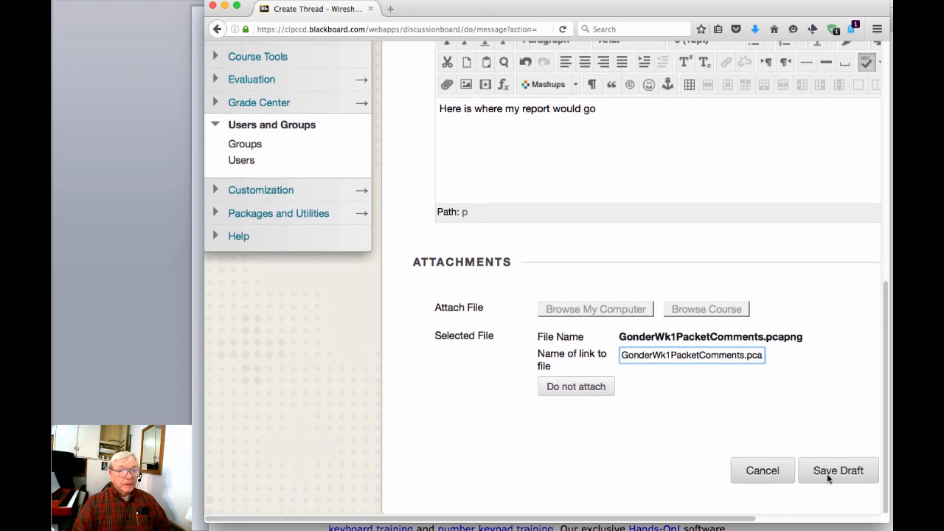
{"action": "left_click", "coordinate": [843, 519]}
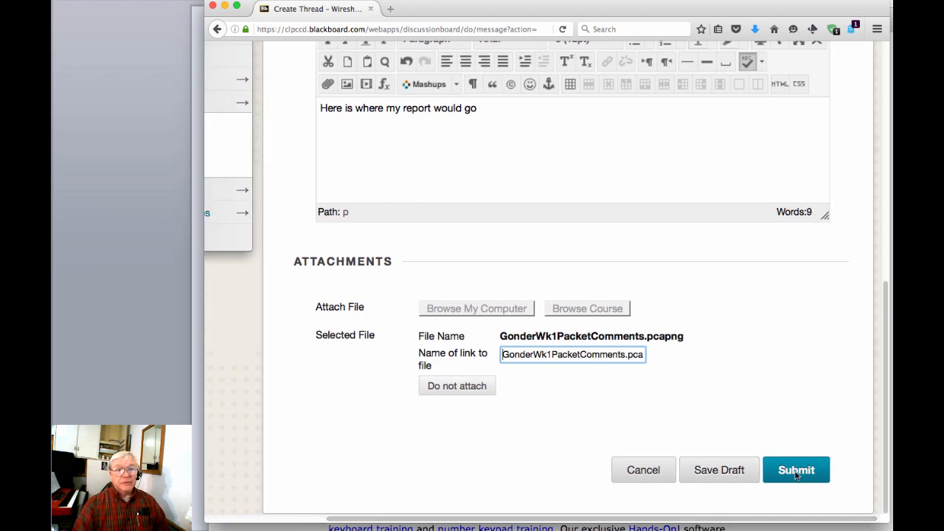
Step: Submit the new thread with its attachment and open it from the Practice Room forum to view the post
{"action": "left_click", "coordinate": [800, 477]}
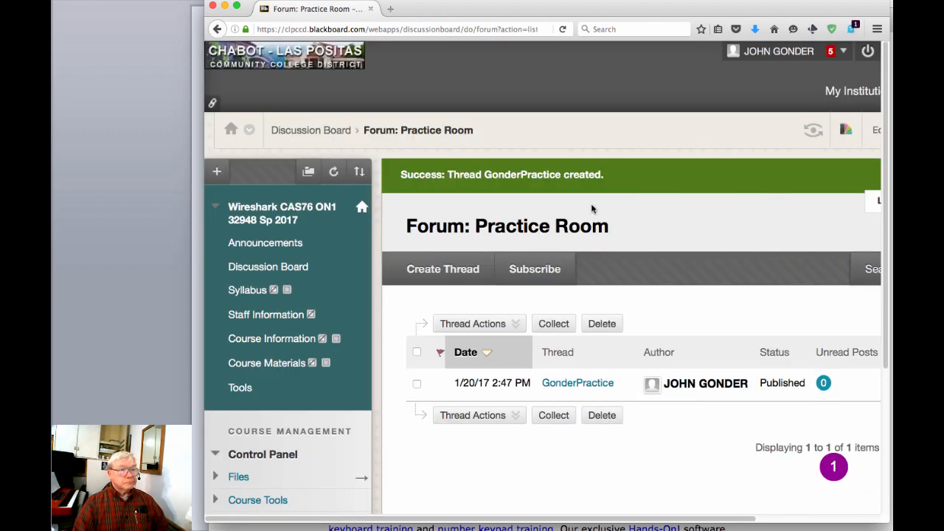
{"action": "scroll", "coordinate": [594, 210], "scroll_direction": "down", "scroll_amount": 5}
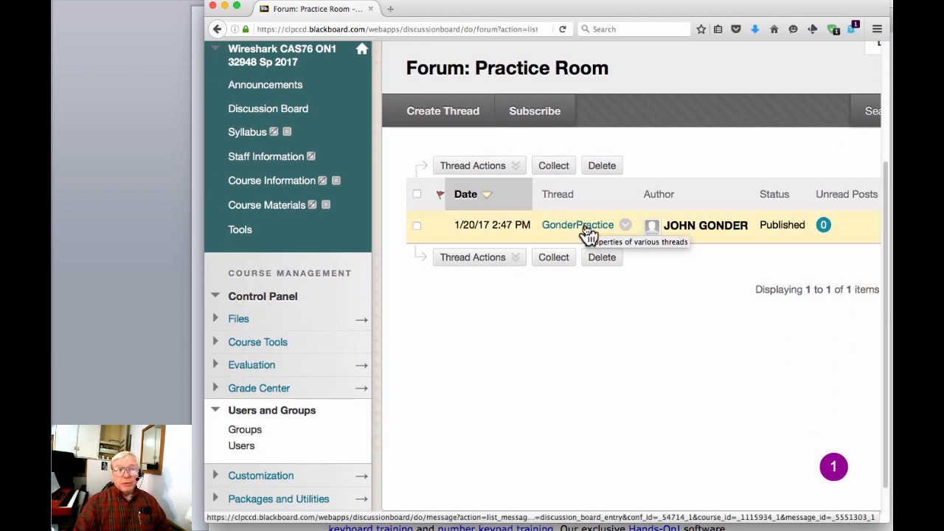
{"action": "left_click", "coordinate": [587, 229]}
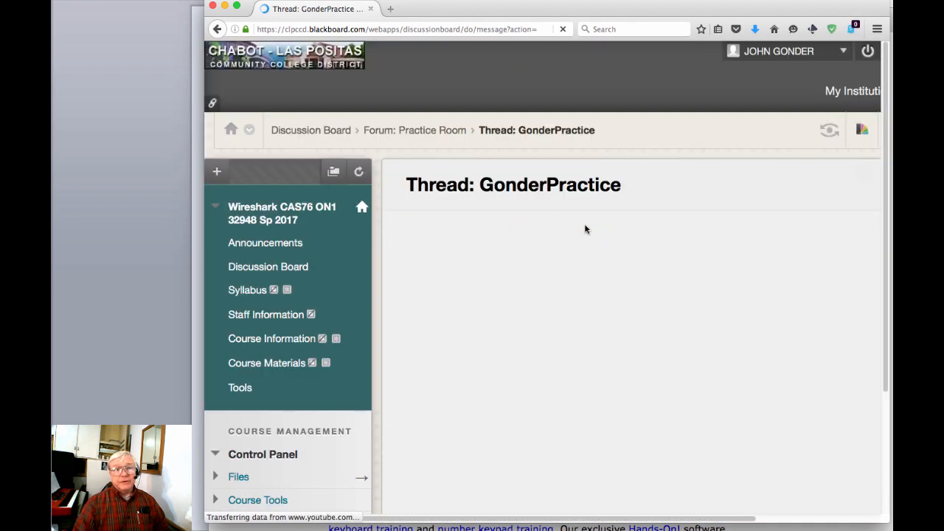
{"action": "scroll", "coordinate": [585, 228], "scroll_direction": "down", "scroll_amount": 5}
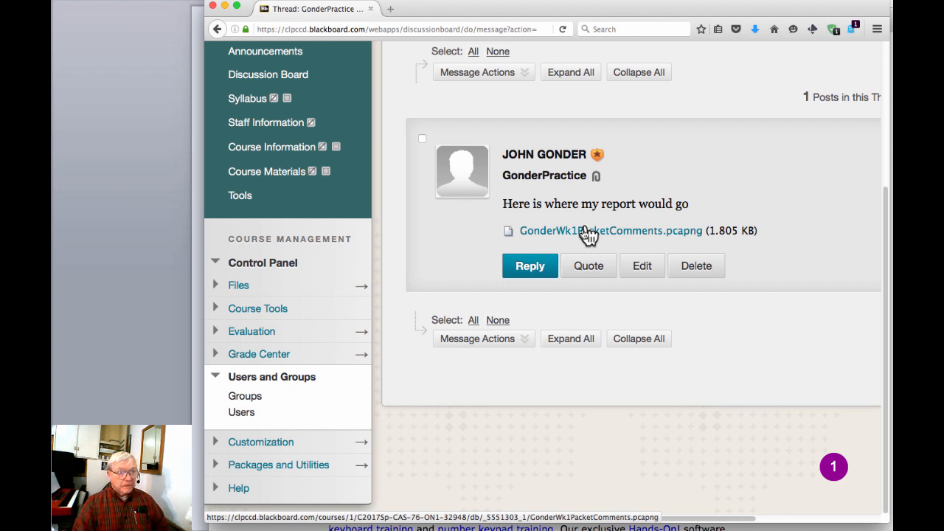
Step: Download the post's Wk1PacketComments.pcapng attachment and open it from Finder's Download folder in Wireshark, saving the changes to the capture already open
{"action": "left_click", "coordinate": [584, 230]}
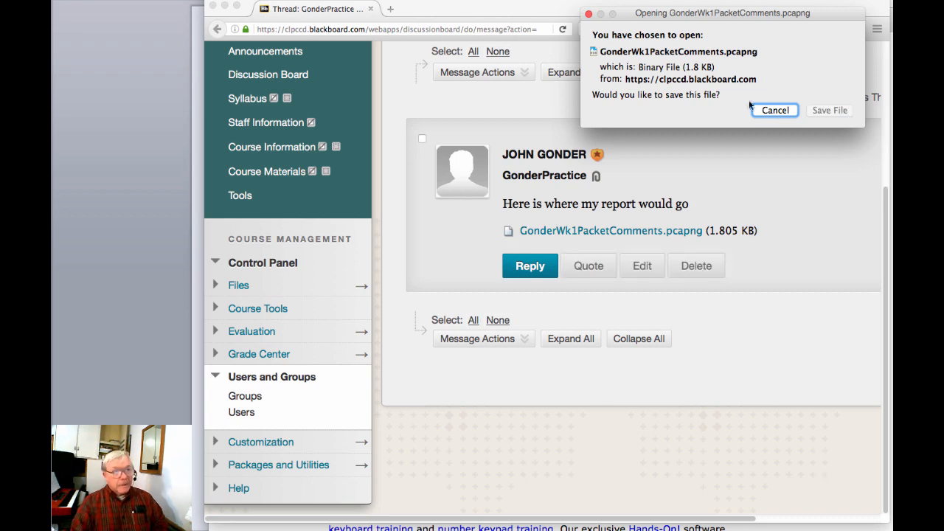
{"action": "left_click", "coordinate": [839, 110]}
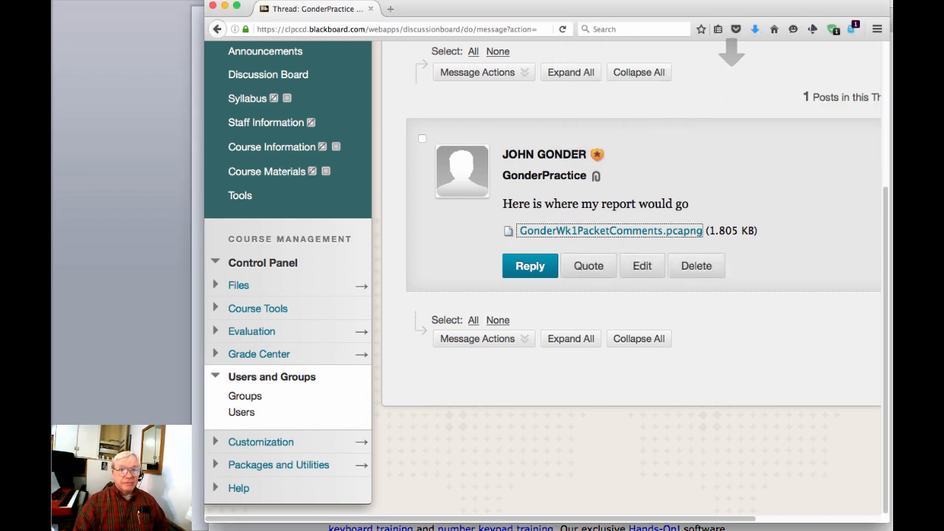
{"action": "key", "text": "super+Tab"}
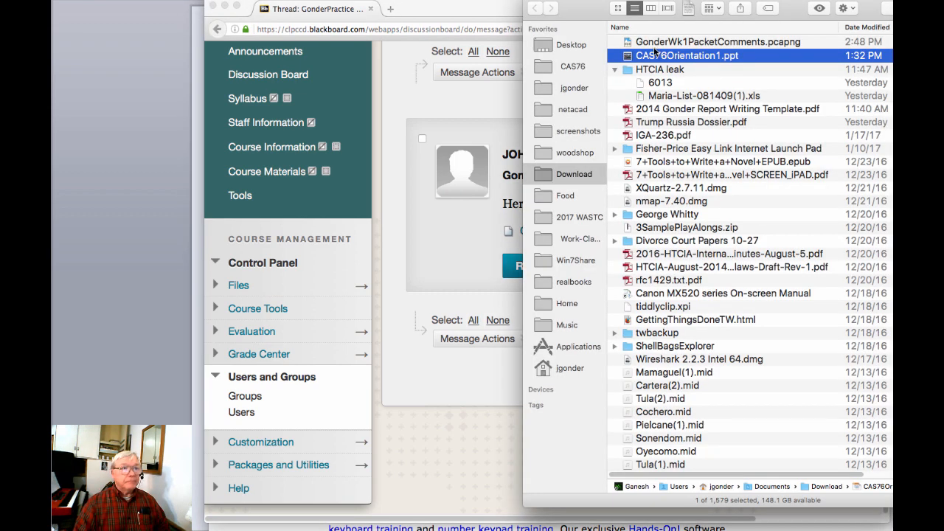
{"action": "double_click", "coordinate": [654, 44]}
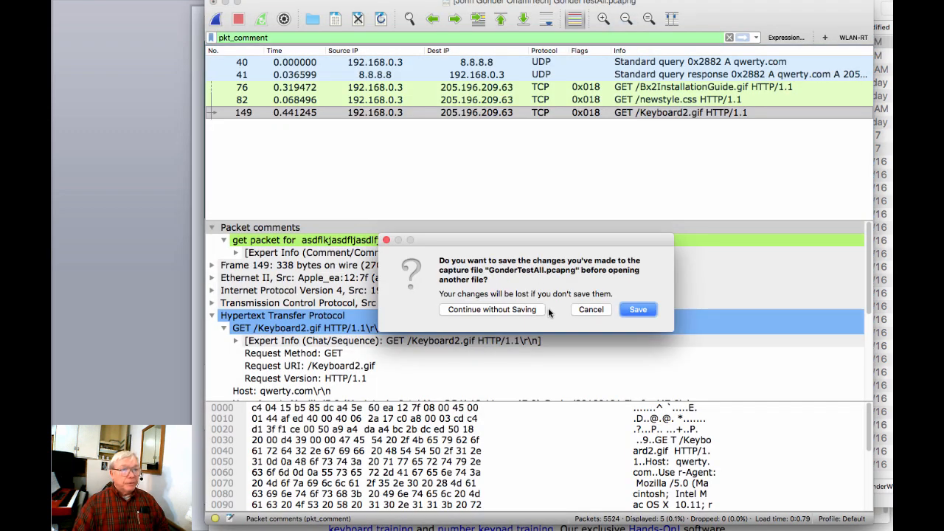
{"action": "left_click", "coordinate": [626, 313]}
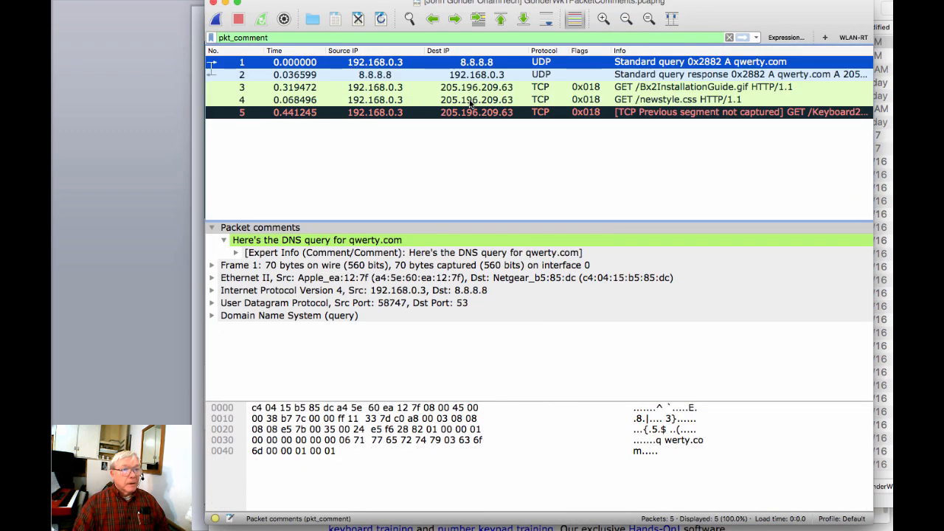
Step: Close the capture and reopen the downloaded file from Finder to check its packets without a display filter, closing it again when done
{"action": "left_click", "coordinate": [213, 5]}
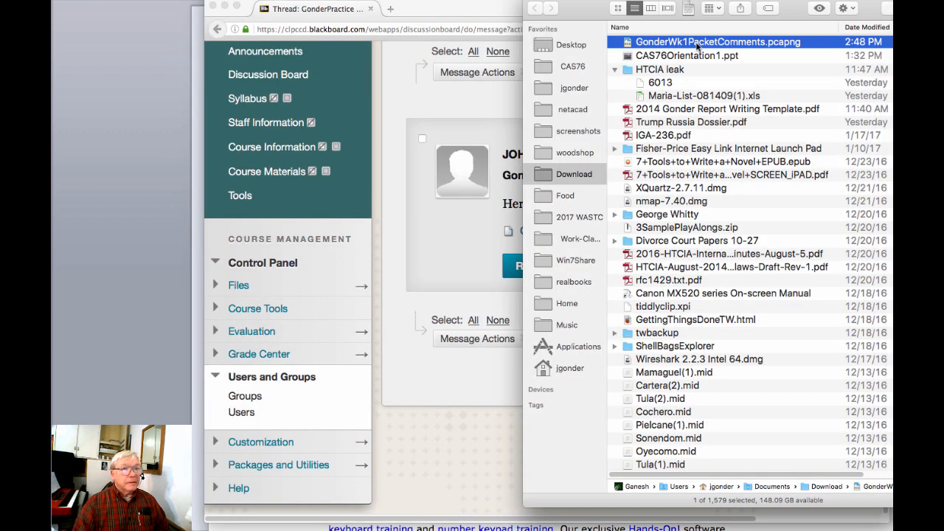
{"action": "double_click", "coordinate": [696, 42]}
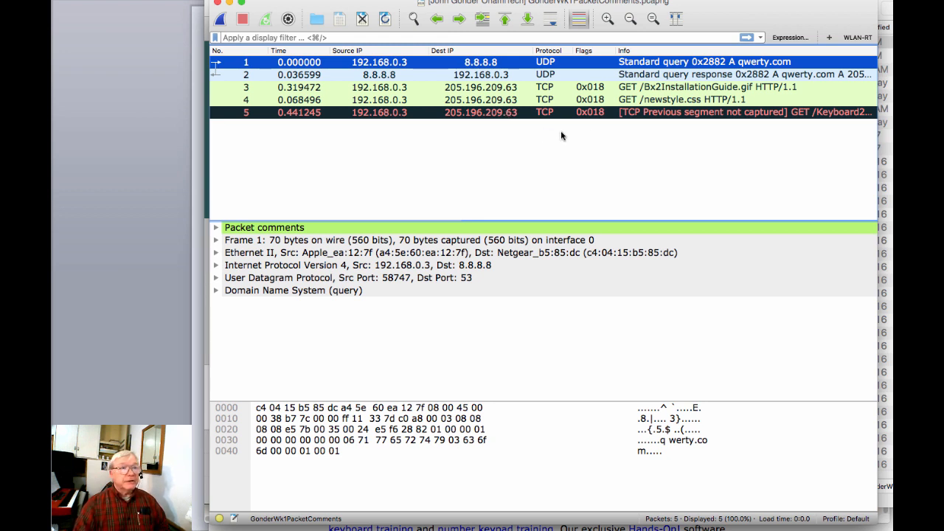
{"action": "left_click", "coordinate": [218, 3]}
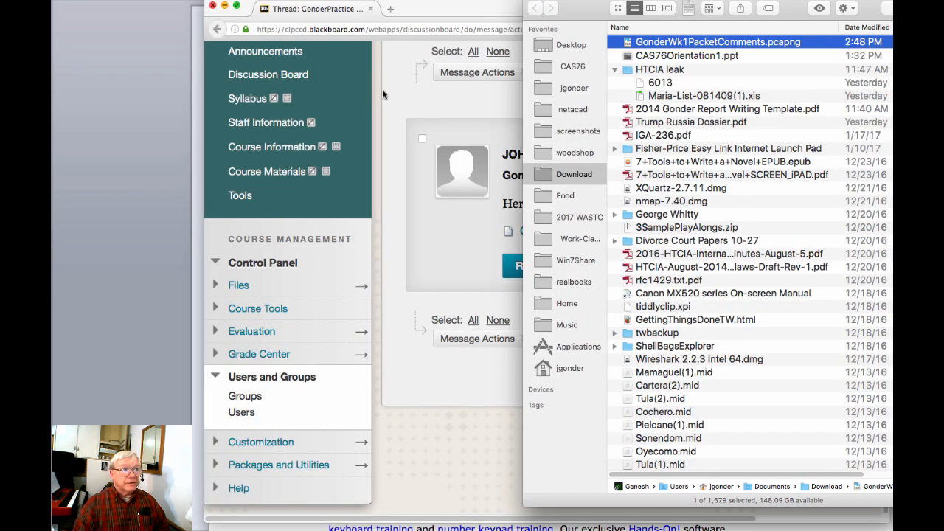
Step: Return to the Blackboard thread in Firefox and start a reply to the post, placing the cursor in the empty message body
{"action": "left_click", "coordinate": [397, 101]}
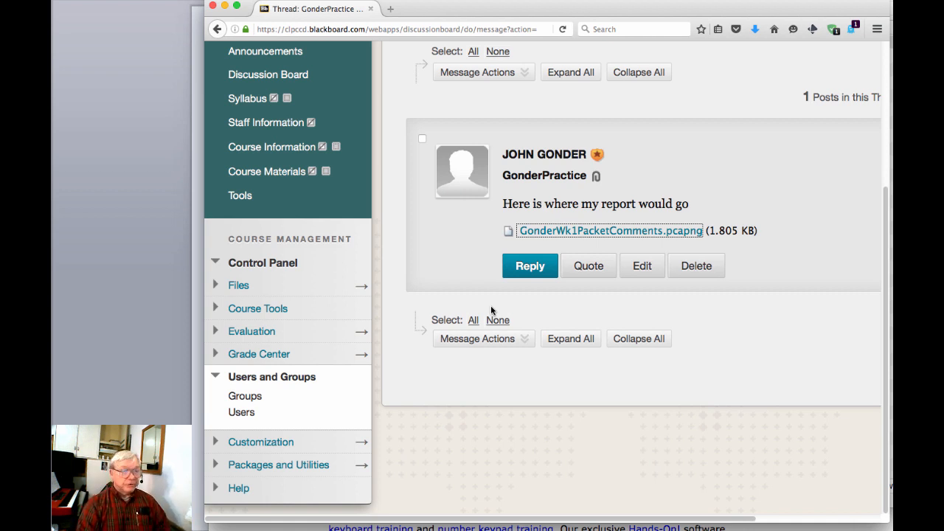
{"action": "left_click", "coordinate": [540, 271]}
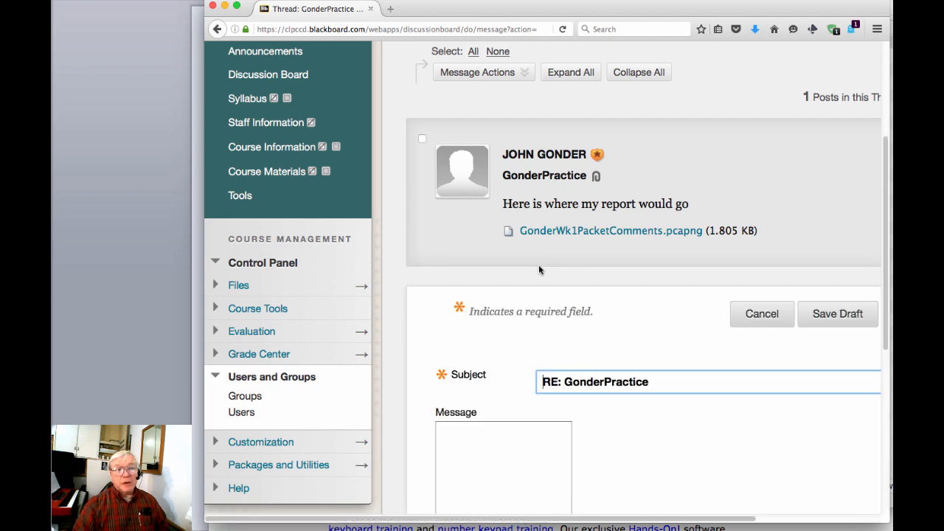
{"action": "scroll", "coordinate": [685, 255], "scroll_direction": "down", "scroll_amount": 4}
{"action": "scroll", "coordinate": [537, 168], "scroll_direction": "down", "scroll_amount": 2}
{"action": "left_click", "coordinate": [515, 167]}
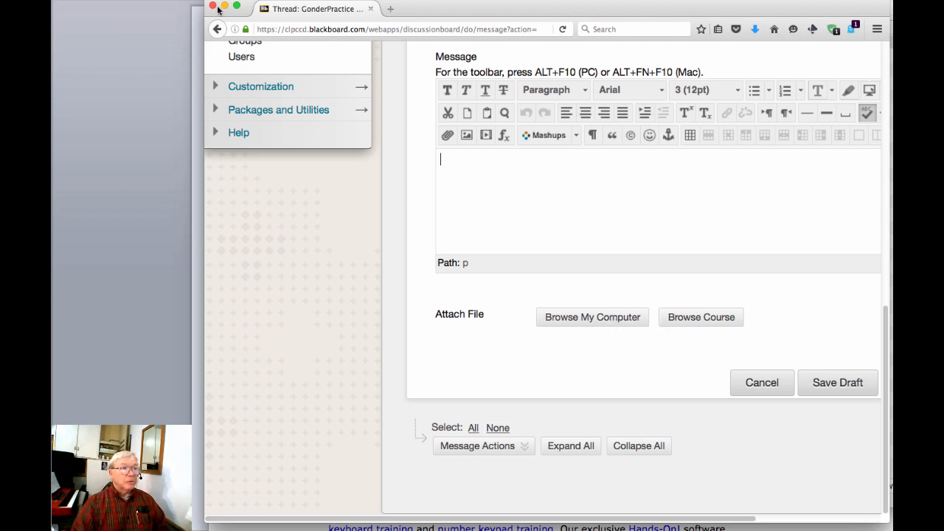
Step: Switch back to the presentation slide listing the lab tasks and clear the selection of its last bullet
{"action": "left_click", "coordinate": [141, 57]}
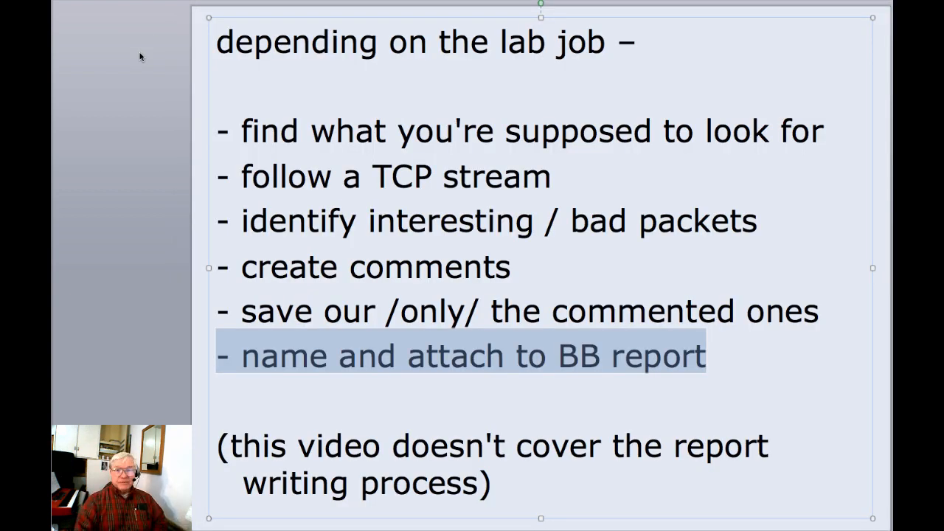
{"action": "left_click", "coordinate": [135, 65]}
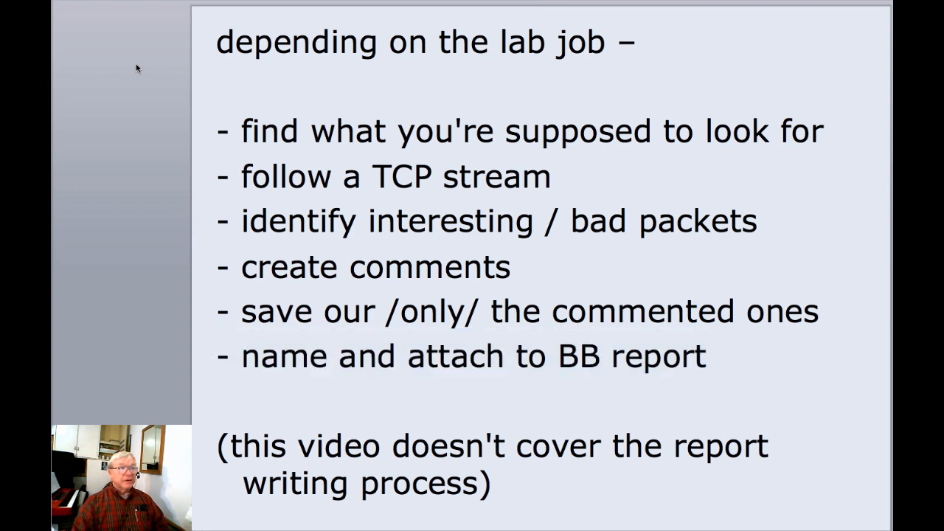